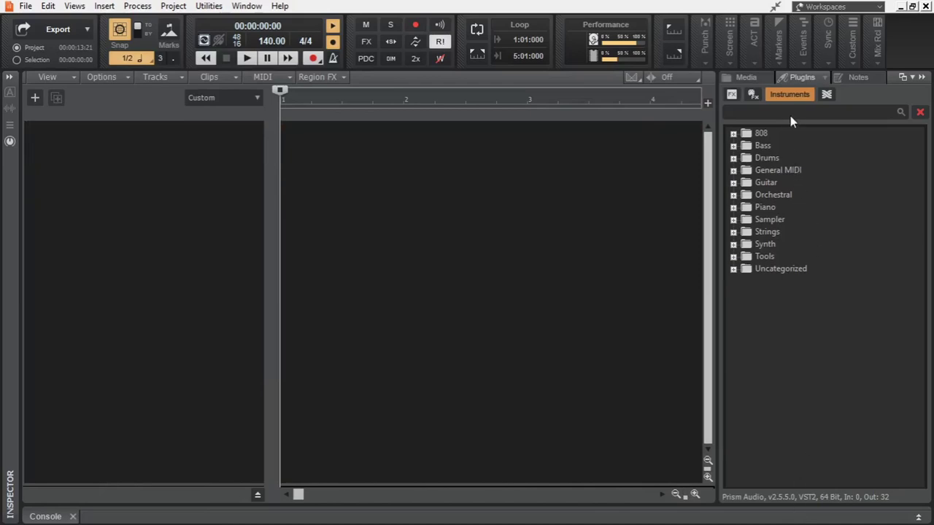
- Expand the Piano folder in the Instruments browser to reveal Atmos Piano
left_click(734, 208)
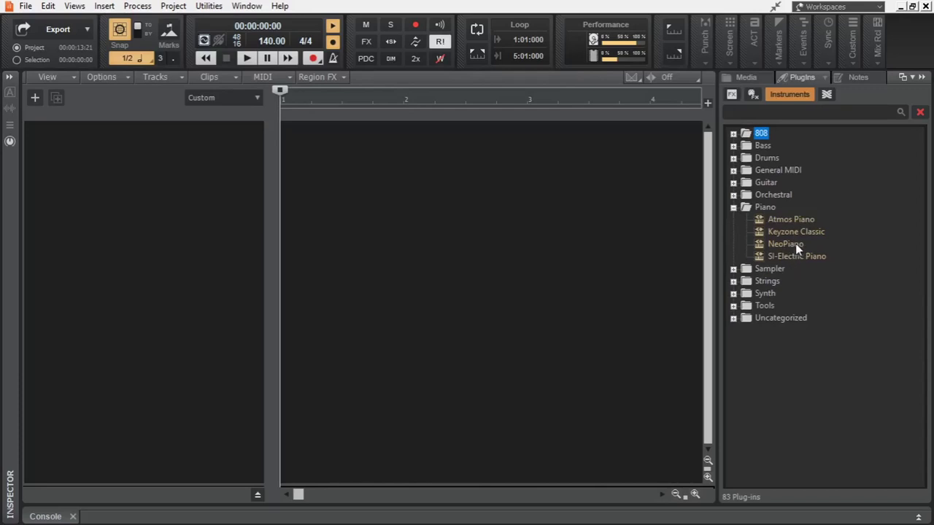
- Insert Atmos Piano as an instrument track, open its synth window and bring up the track's options
left_click_drag(799, 223, 188, 206)
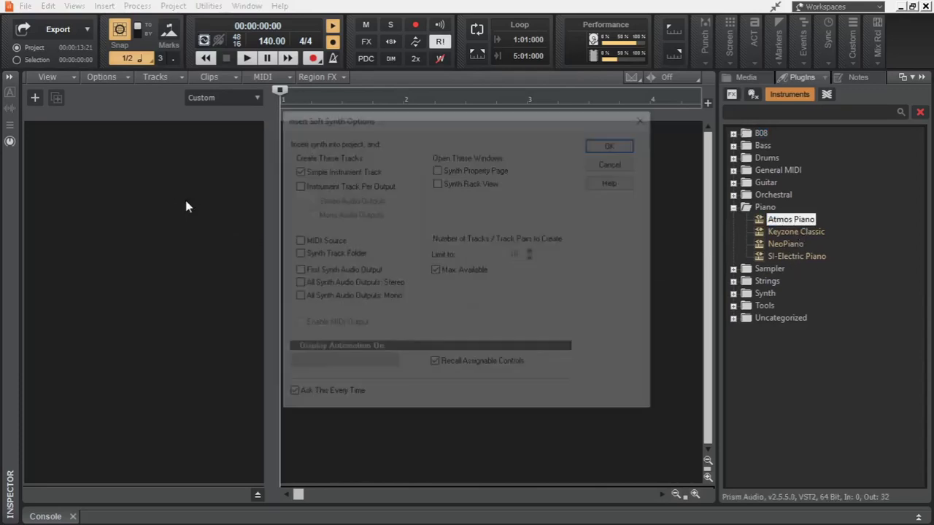
left_click(615, 143)
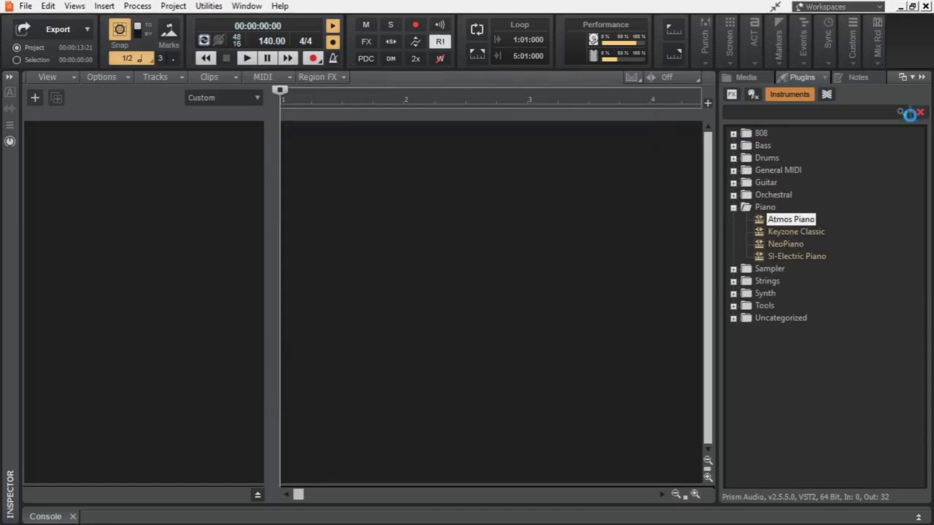
left_click(921, 77)
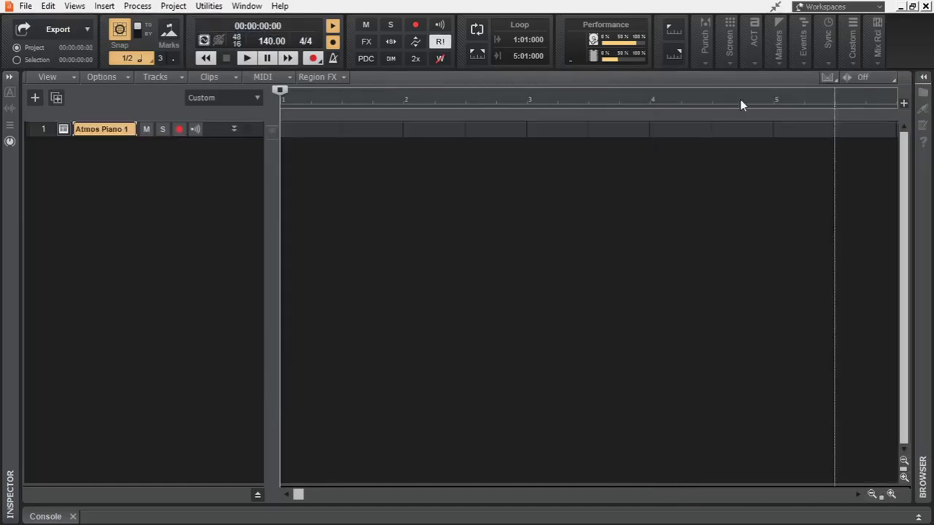
left_click(234, 131)
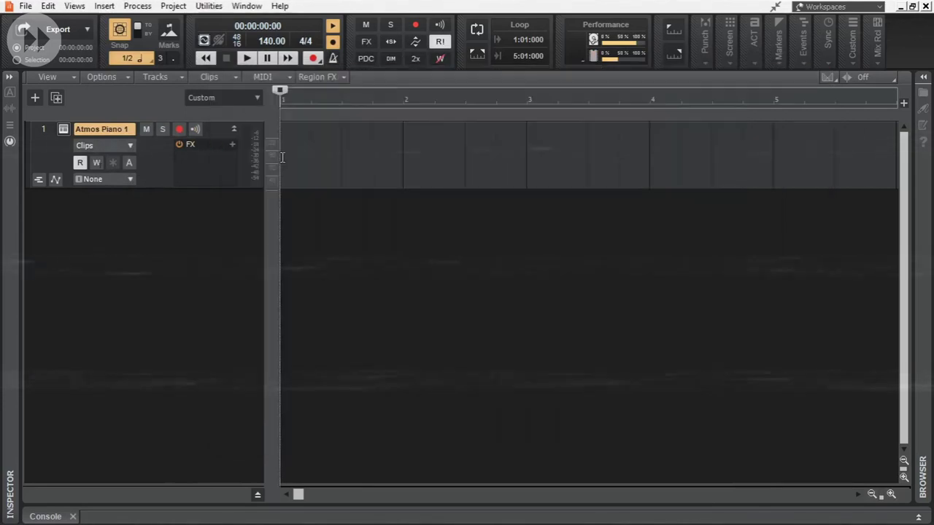
right_click(282, 151)
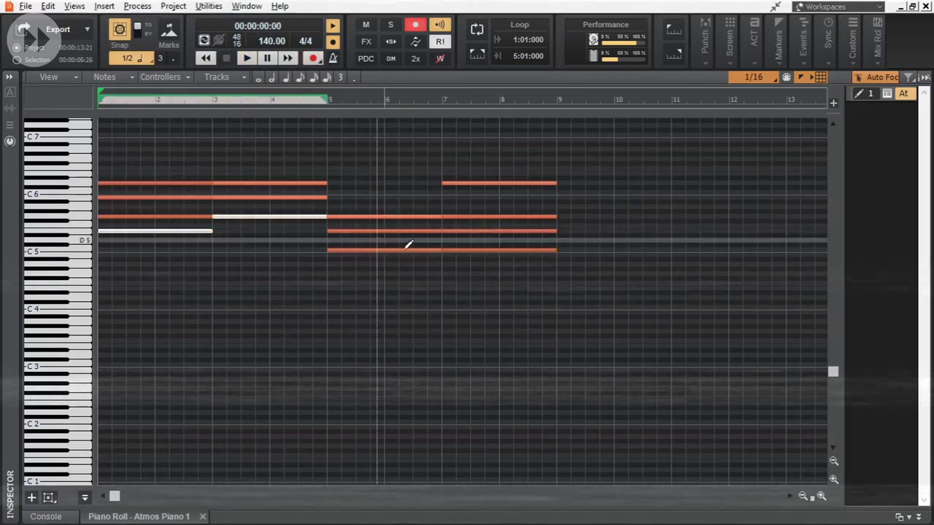
- Shift the four recorded chord notes down two octaves and play them back
left_click_drag(132, 231, 132, 346)
key("space")
scroll(642, 339, "up", 1)
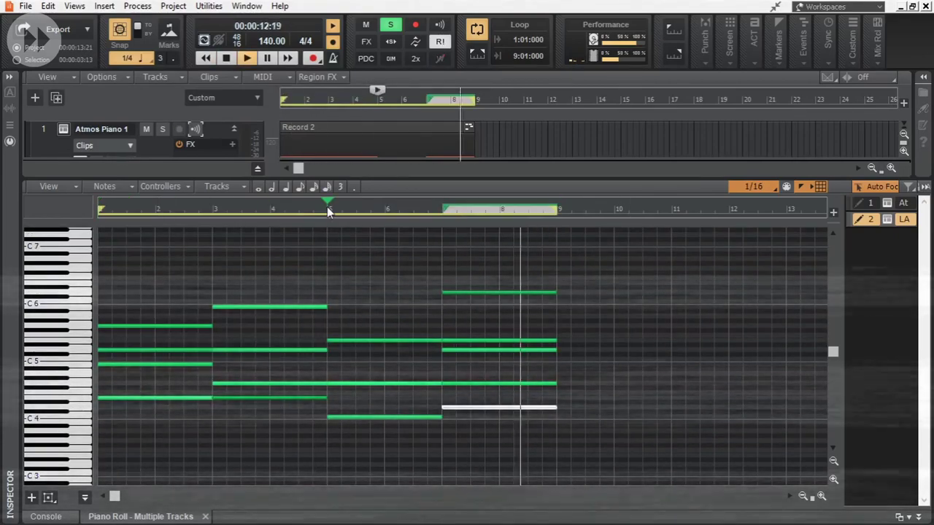
- Draw a G5 note, add and lengthen chord notes with the Pencil, then stop playback
left_click_drag(212, 326, 271, 328)
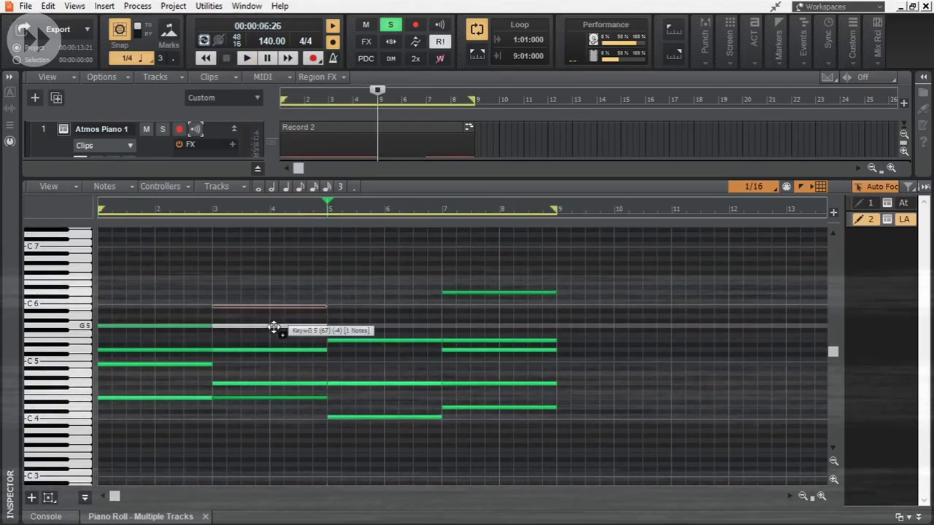
left_click_drag(327, 358, 371, 365)
left_click_drag(442, 416, 557, 417)
left_click_drag(441, 326, 556, 326)
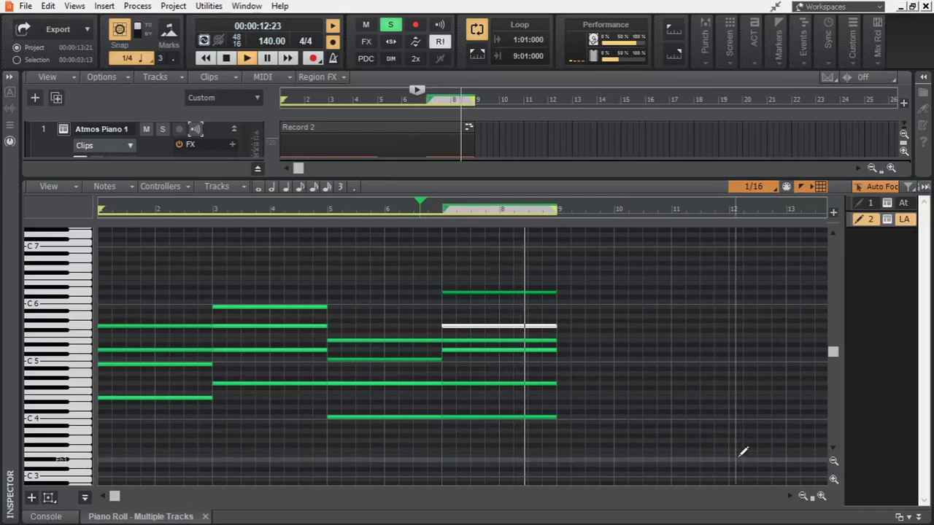
key("space")
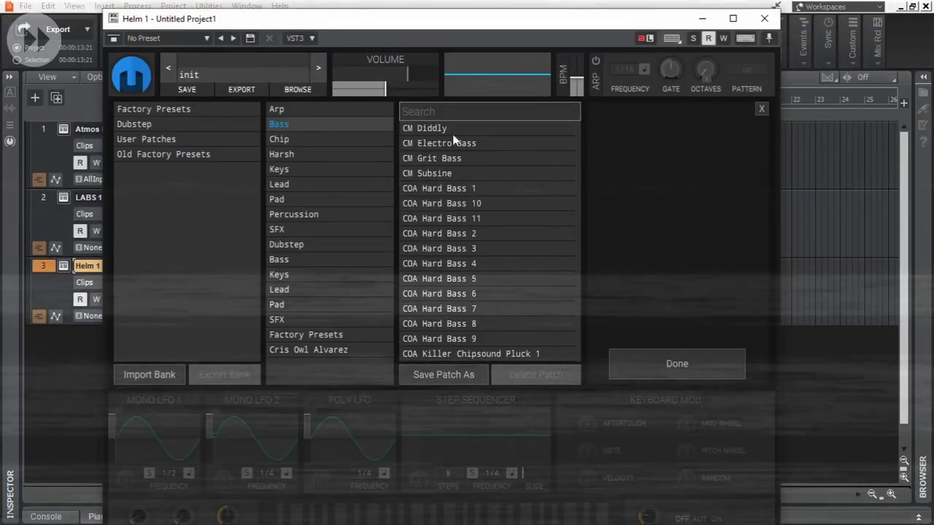
- Load Helm's CM Subsine bass preset, then move and close the Helm window
left_click(448, 175)
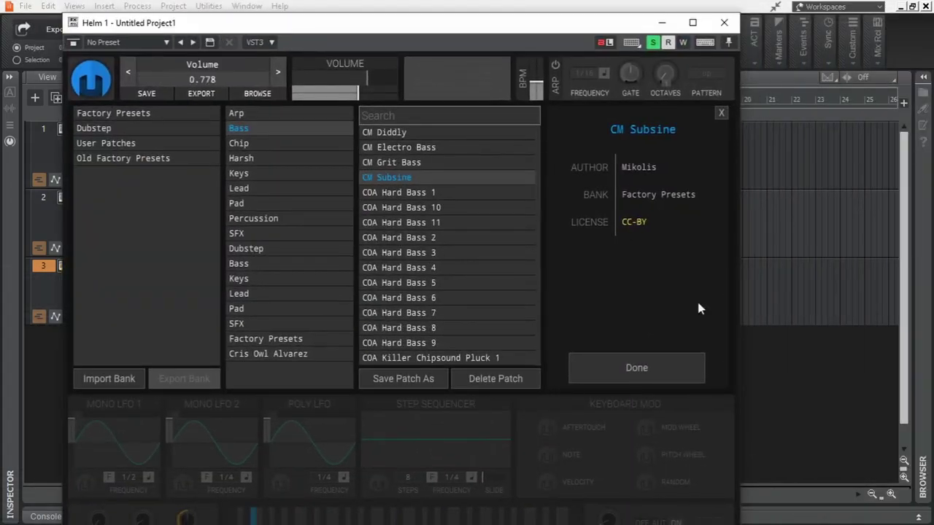
left_click(654, 373)
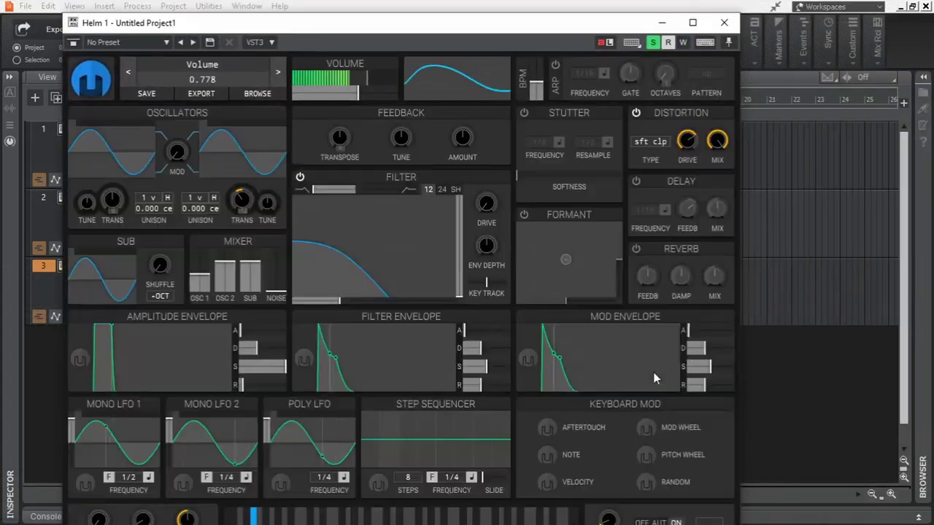
left_click_drag(432, 34, 456, 23)
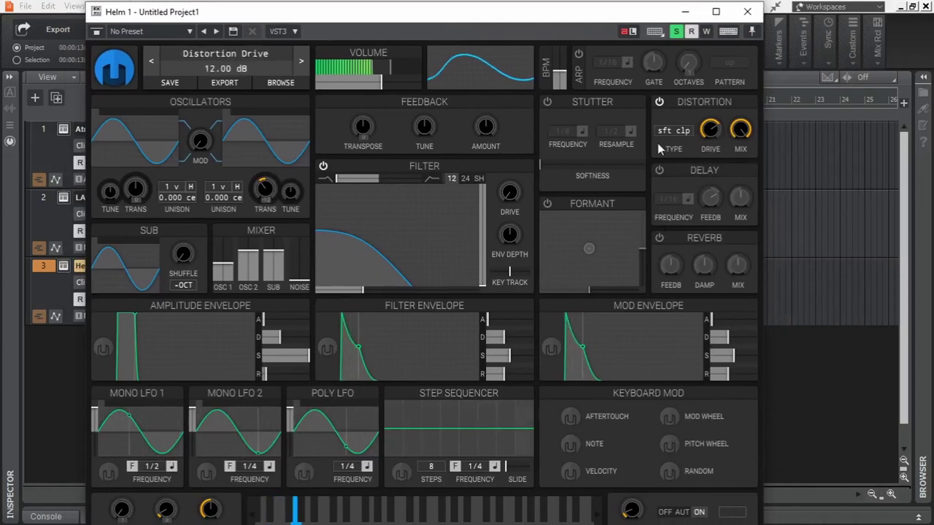
left_click(747, 11)
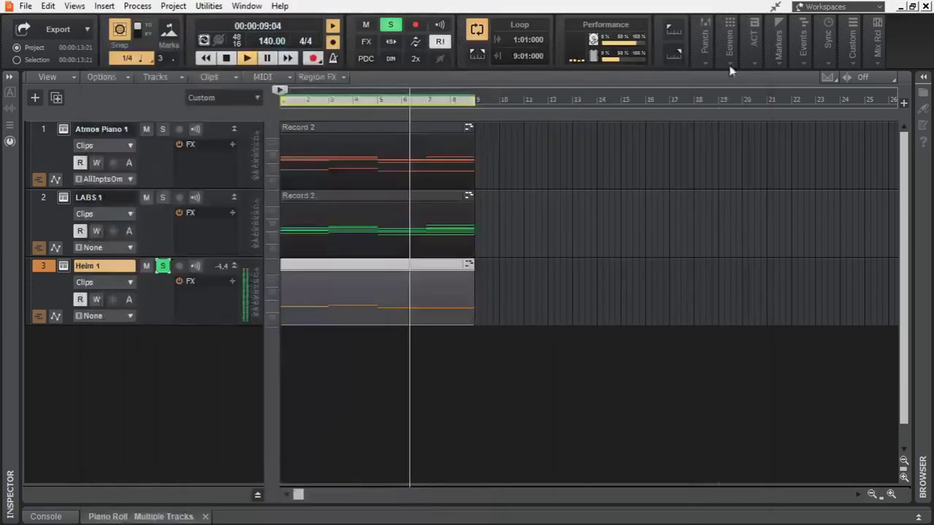
- Open the Helm clip and switch on a C3 step in the Step Sequencer pattern, then stop playback
double_click(360, 267)
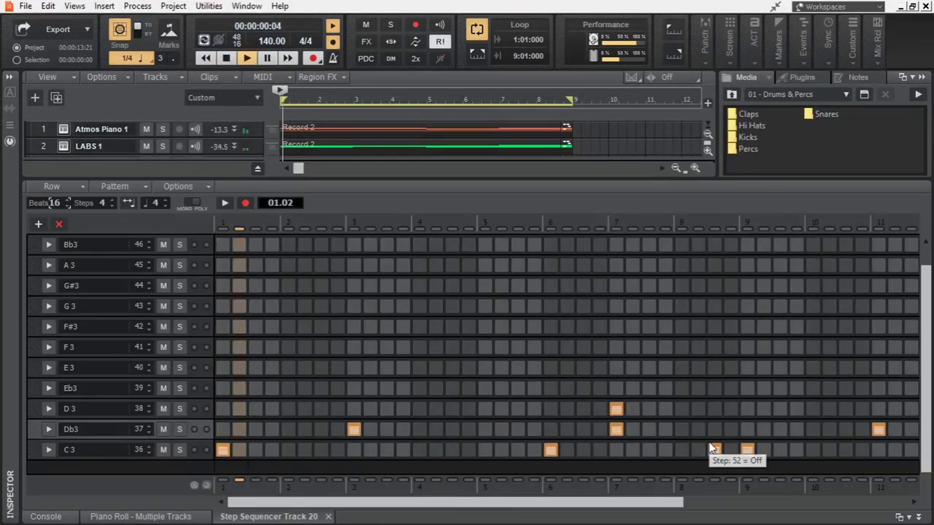
left_click(713, 449)
left_click_drag(617, 503, 838, 517)
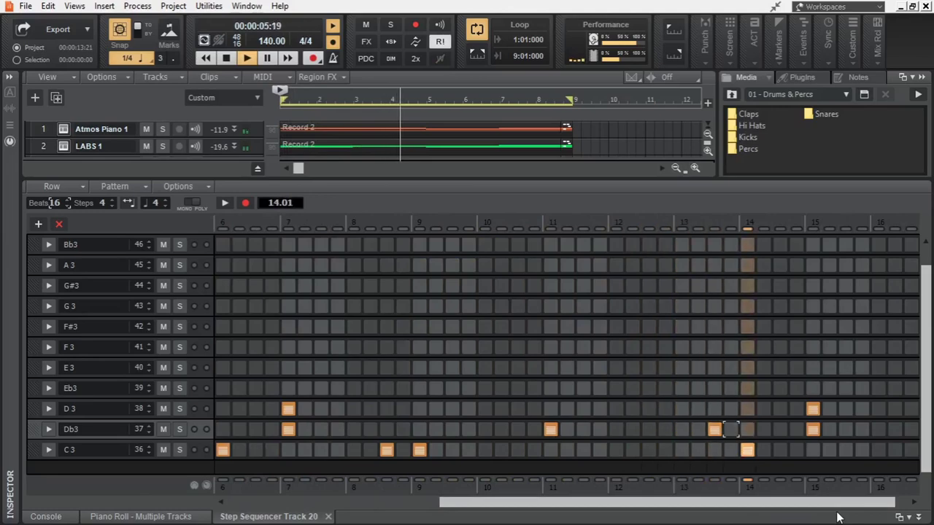
key("d")
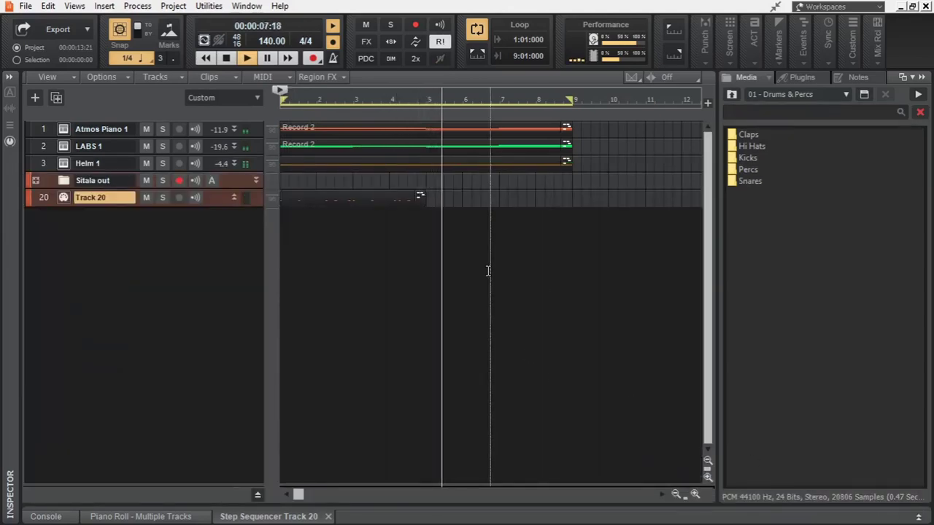
key("space")
- Load Dubstep Toolkit Snare 5 from the Cymatics Snares folder onto Sitala pad 2
key("BackSpace")
key("BackSpace")
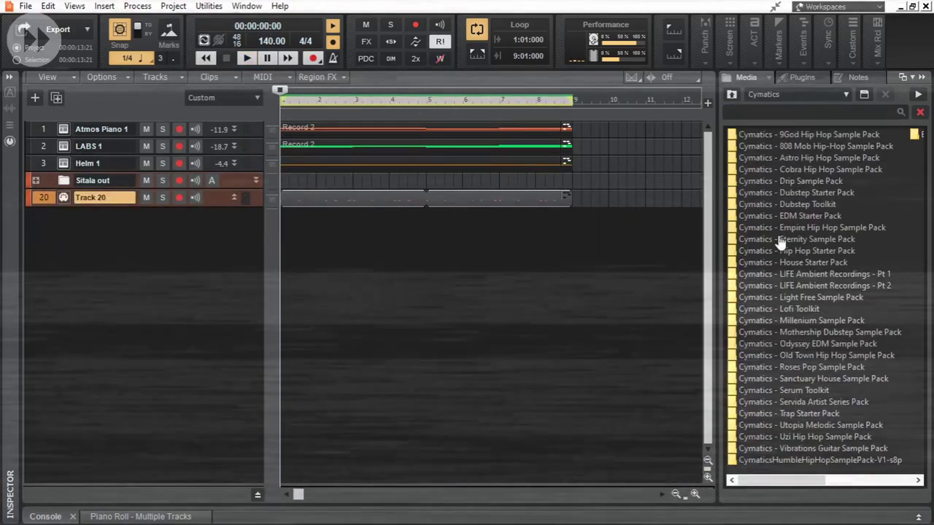
key("Return")
left_click(798, 181)
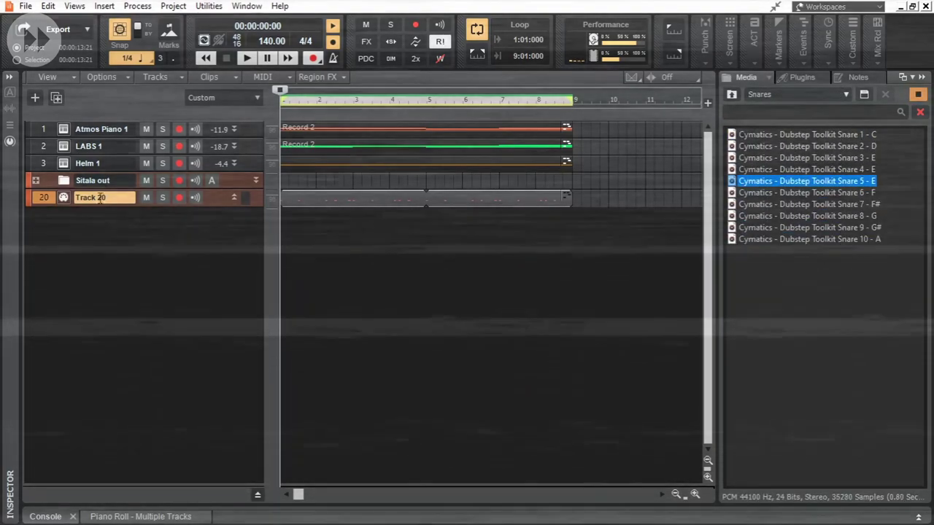
double_click(798, 181)
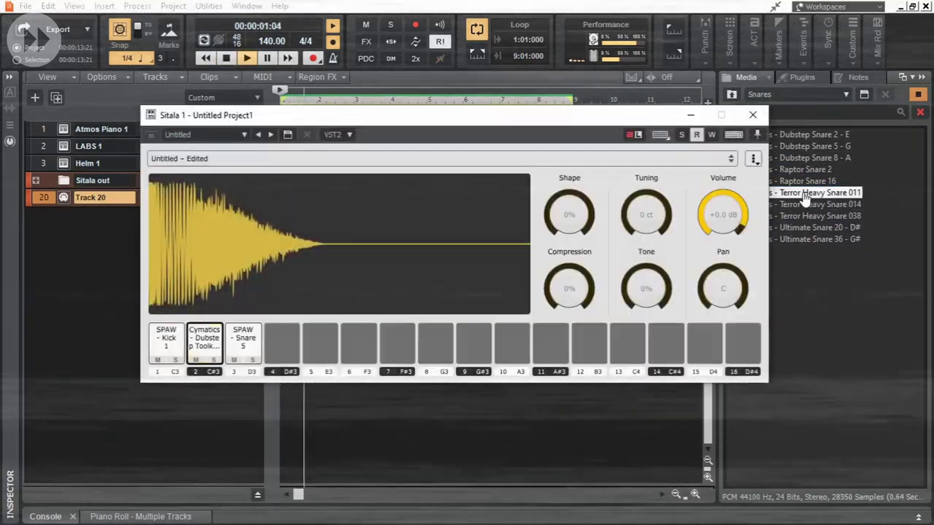
left_click(814, 146)
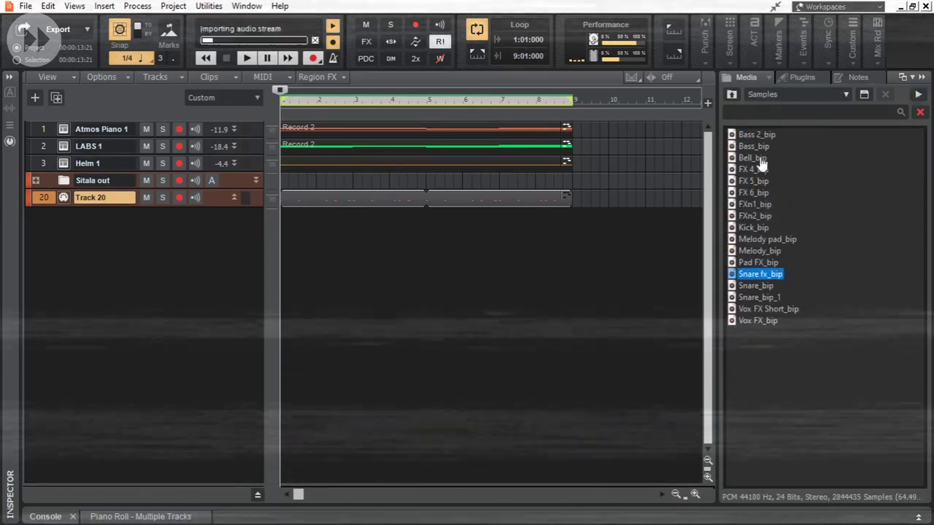
key("Down")
key("Down")
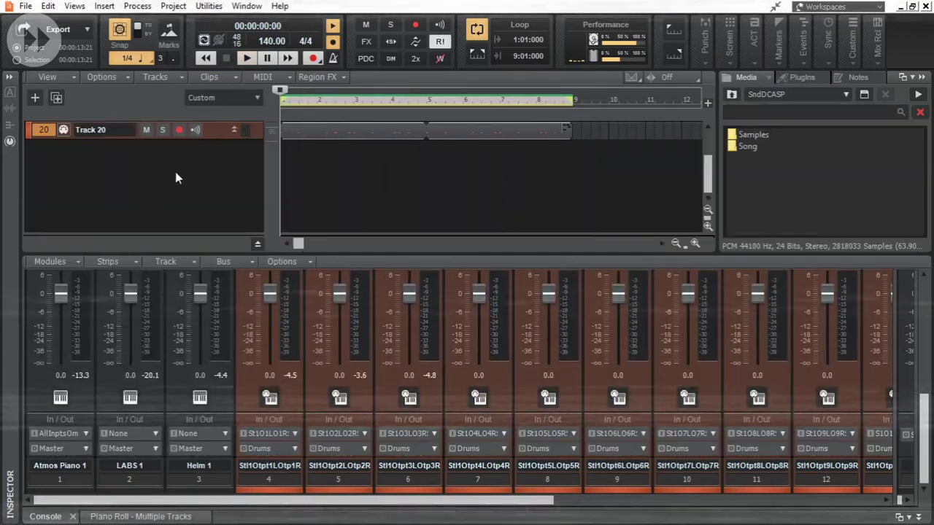
- Add a new stereo bus in the Console and name it 'Reverb Bus'
left_click_drag(561, 498, 817, 496)
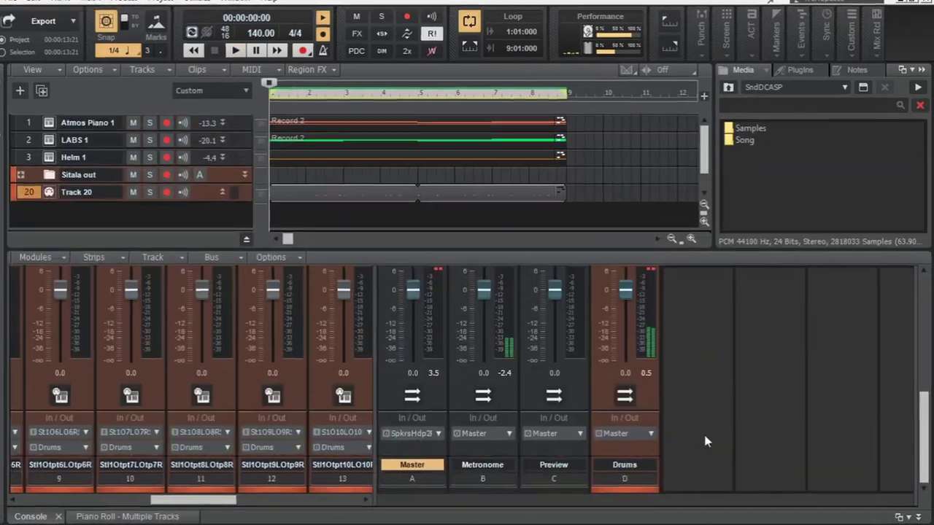
right_click(706, 441)
left_click(678, 411)
double_click(580, 440)
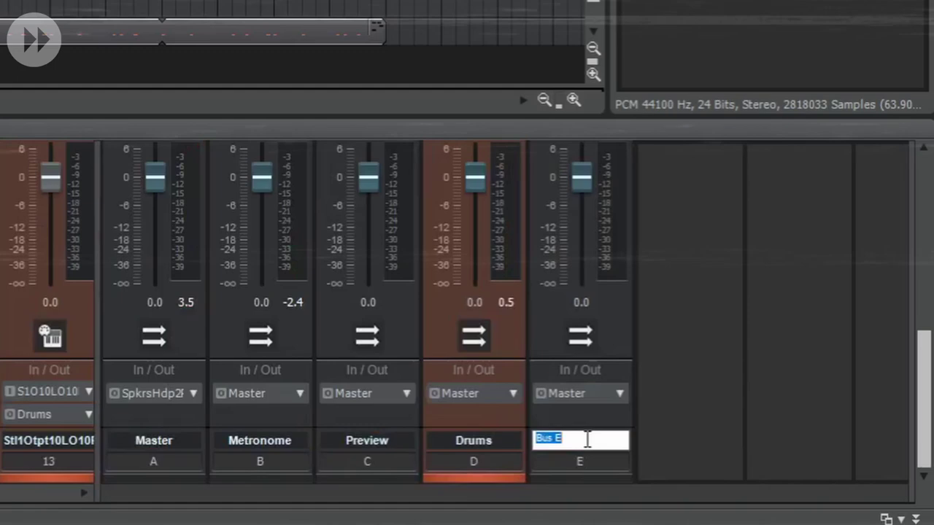
type("Reverb")
type("Bus")
key("Return")
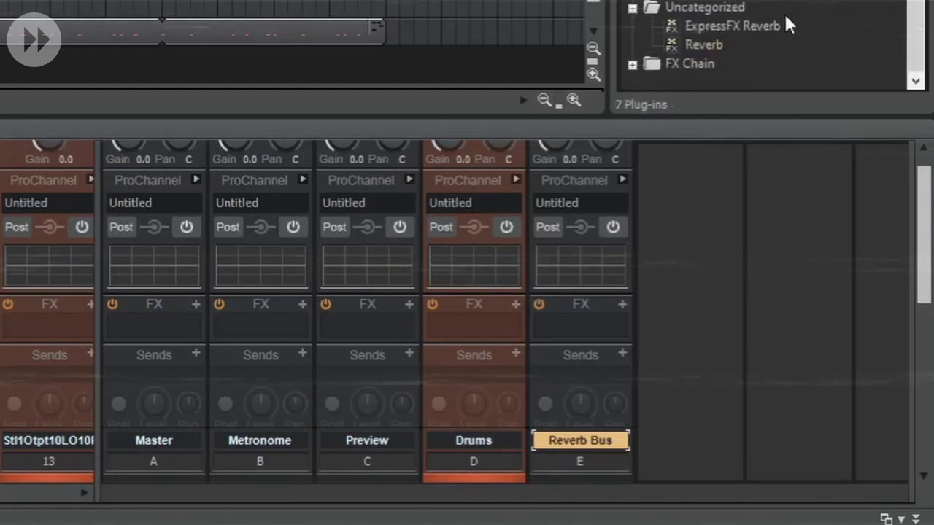
- Insert TAL Reverb II on the bus with dry at -96.0dB and wet at -0.4dB
left_click_drag(788, 7, 580, 332)
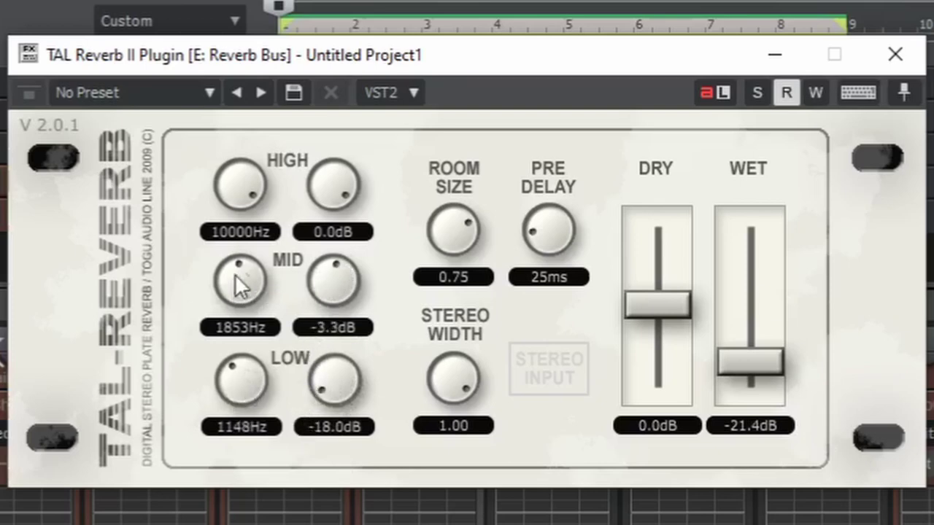
left_click_drag(654, 300, 657, 390)
left_click_drag(765, 359, 792, 249)
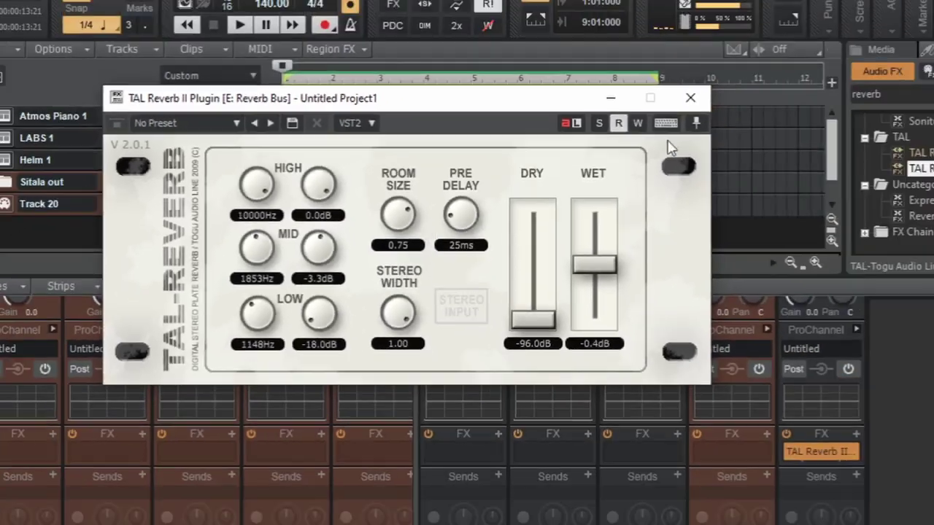
left_click(912, 62)
- Enable the Reverb Bus QuadCurve EQ high-pass and set its cutoff to about 872 Hz
scroll(789, 352, "up", 3)
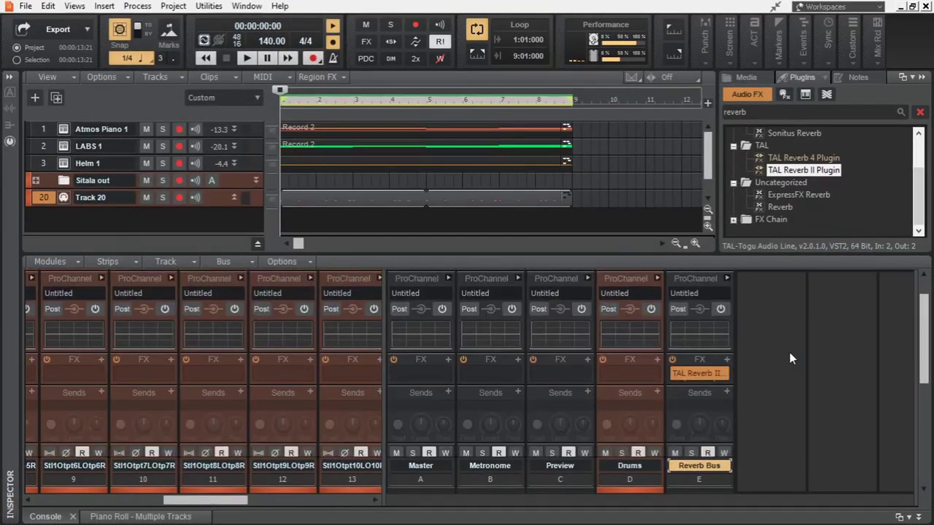
left_click(788, 110)
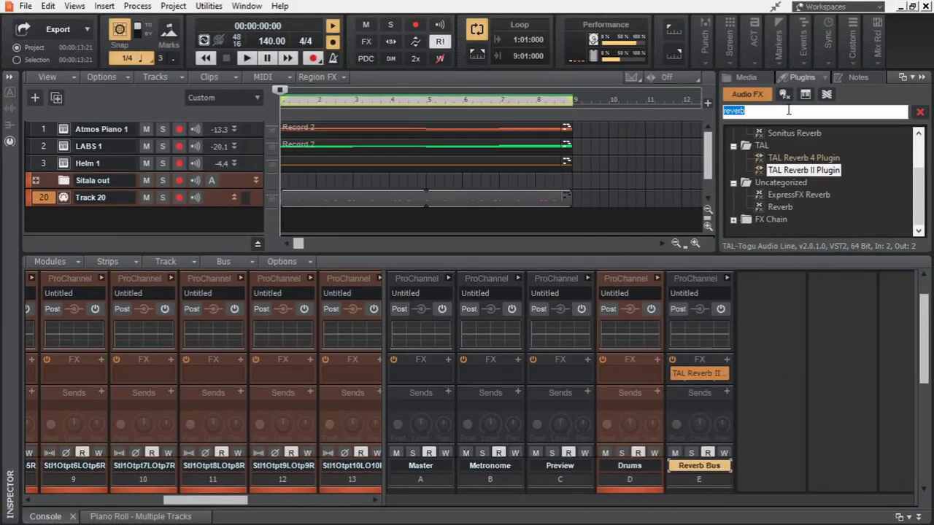
left_click(727, 279)
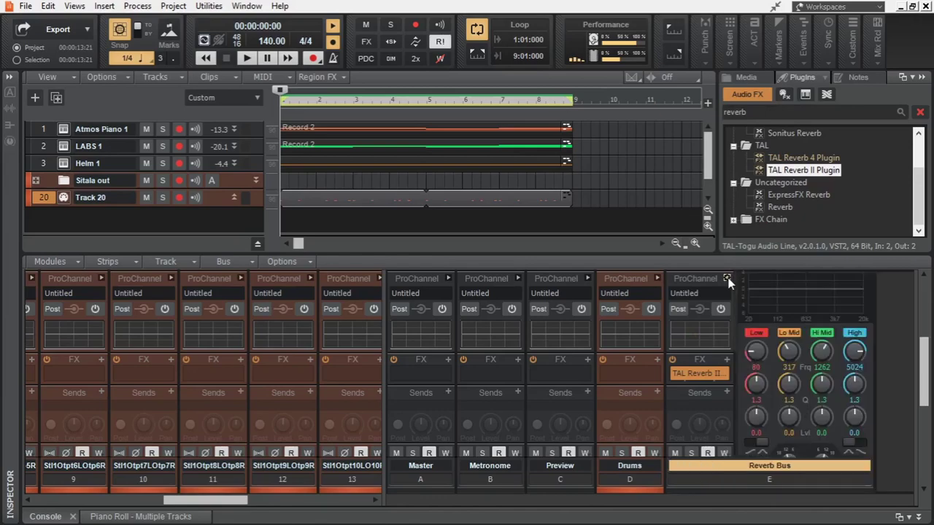
scroll(836, 310, "up", 2)
double_click(830, 308)
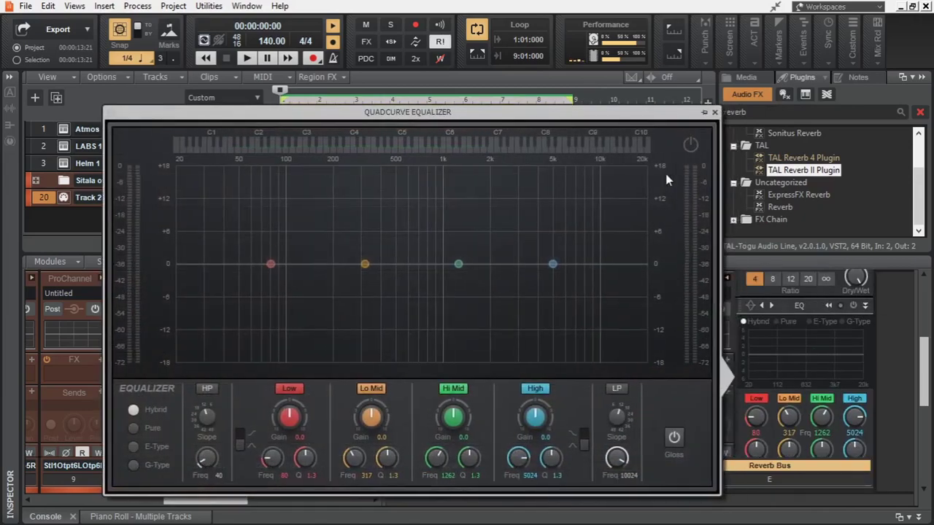
left_click(207, 389)
left_click_drag(207, 456, 207, 394)
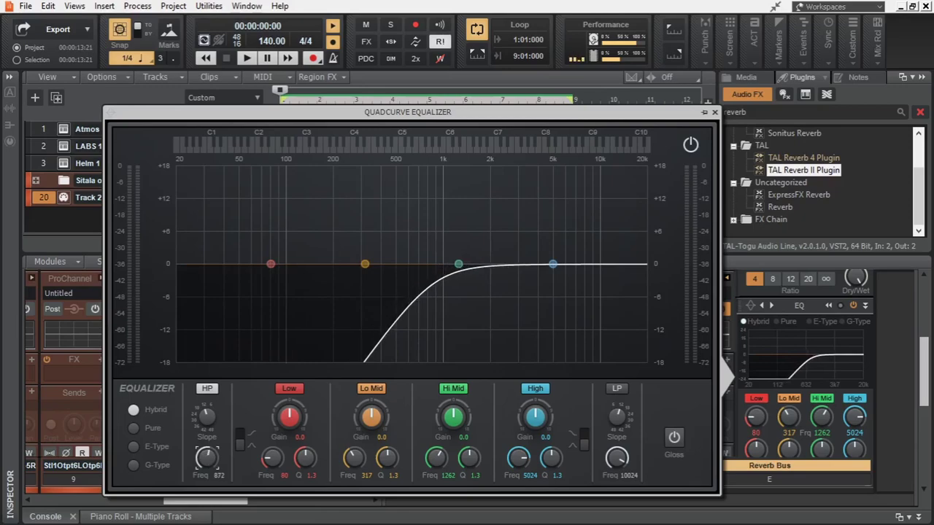
left_click(714, 112)
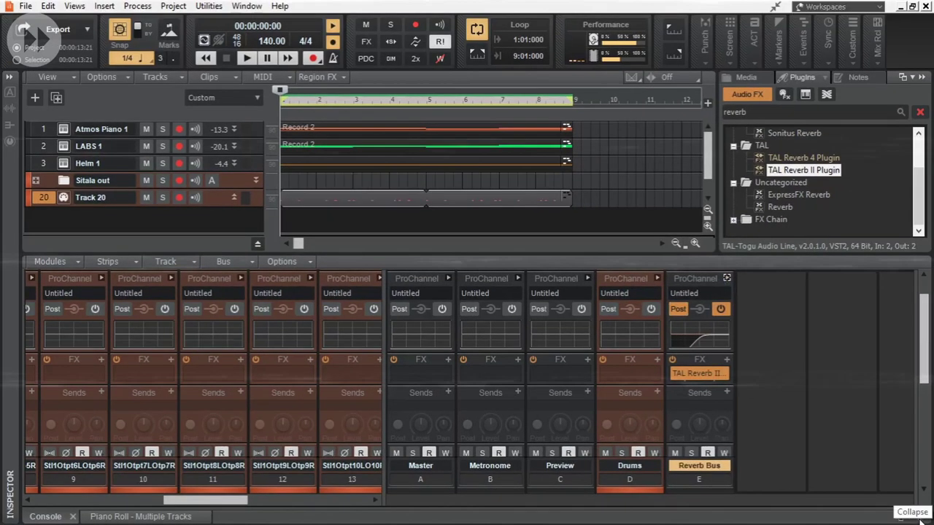
- Expand the Sitala out folder and add a Reverb Bus send to track 5
key("d")
left_click(35, 180)
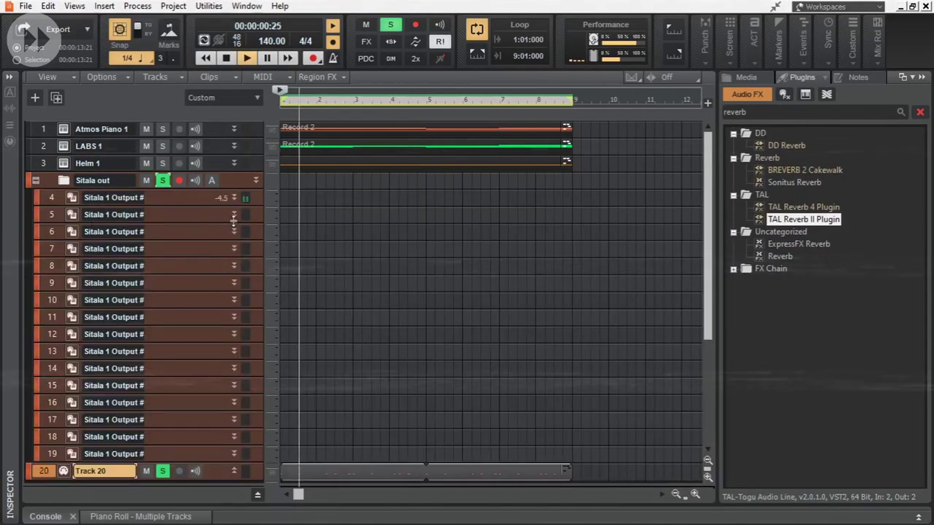
left_click(12, 145)
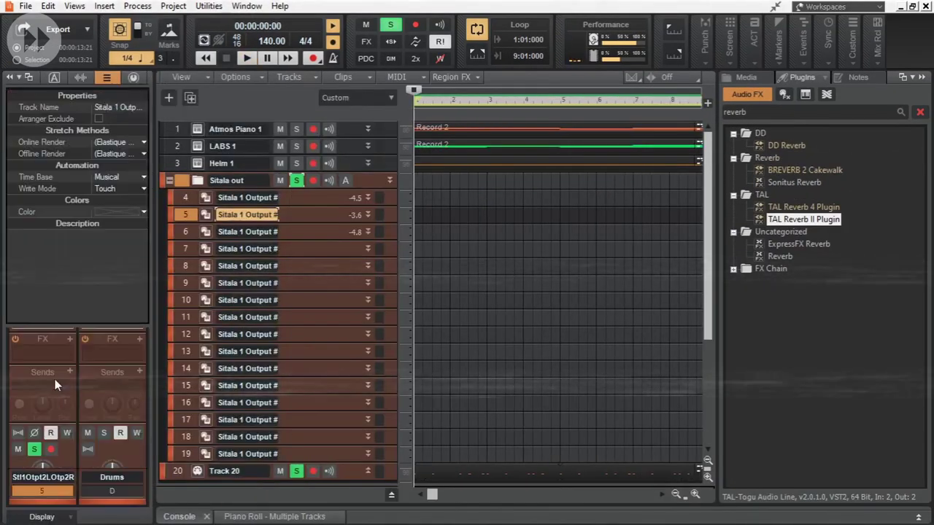
right_click(72, 374)
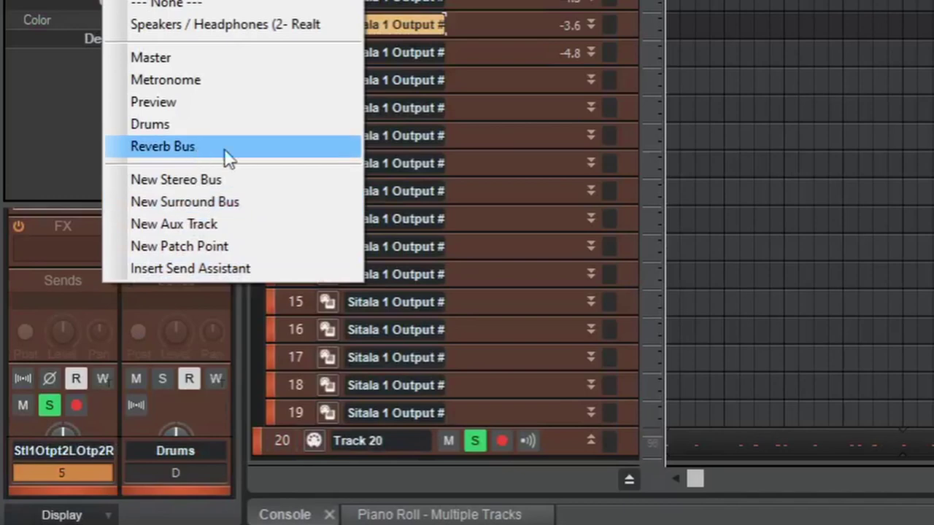
left_click(249, 149)
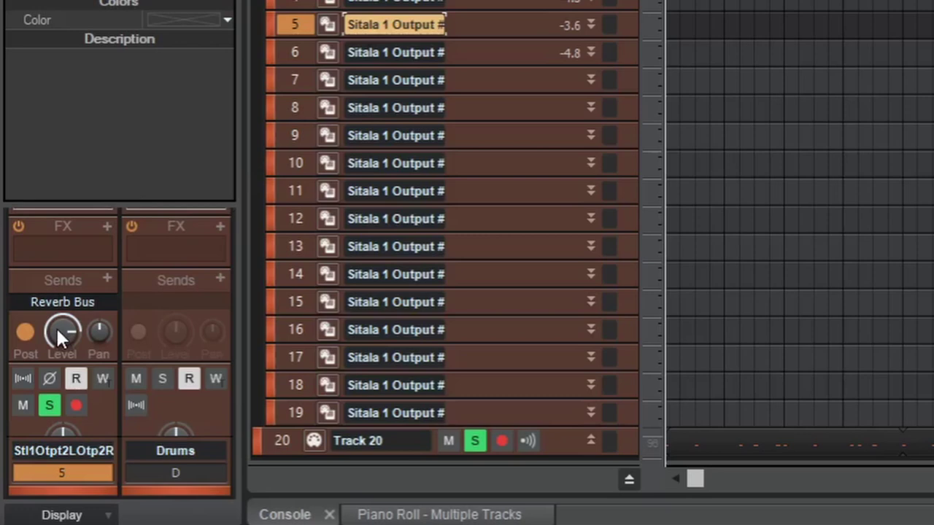
- Audition the send, then lower its level to about -31.7
mouse_move(57, 326)
key("space")
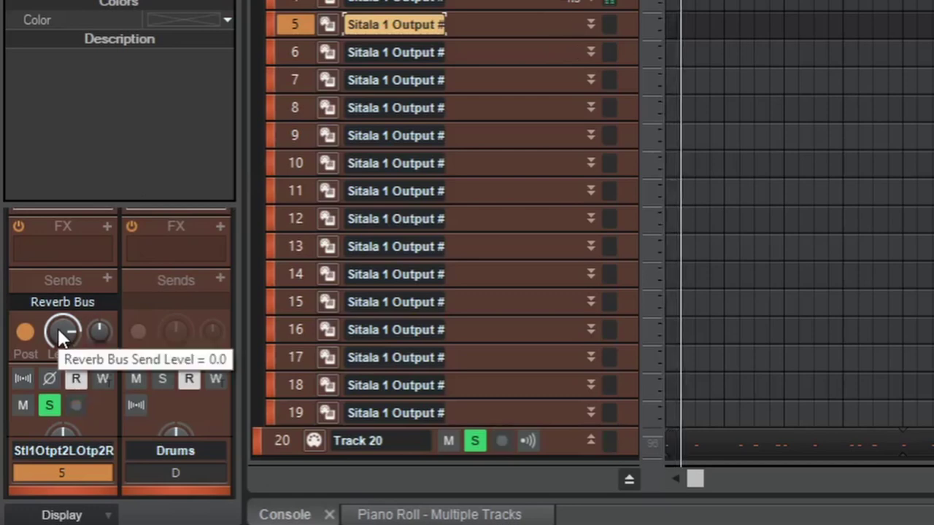
key("space")
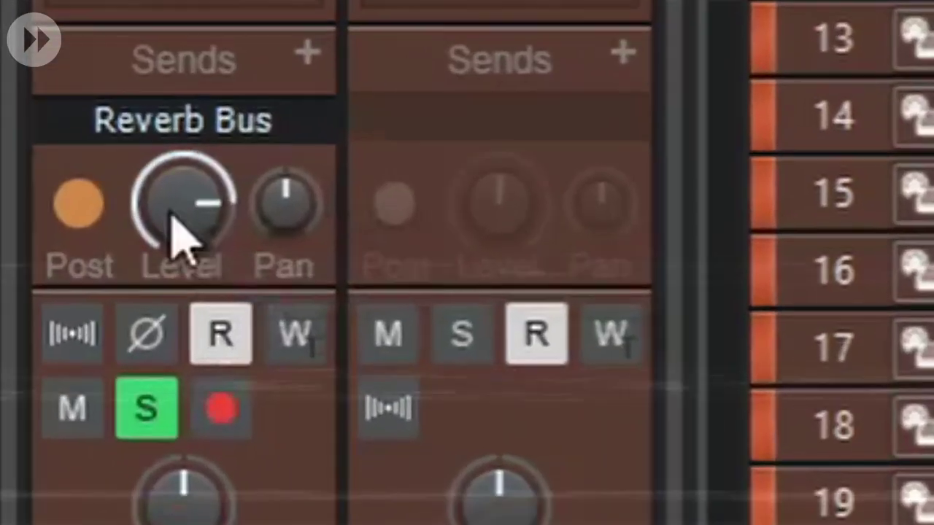
left_click_drag(61, 333, 61, 349)
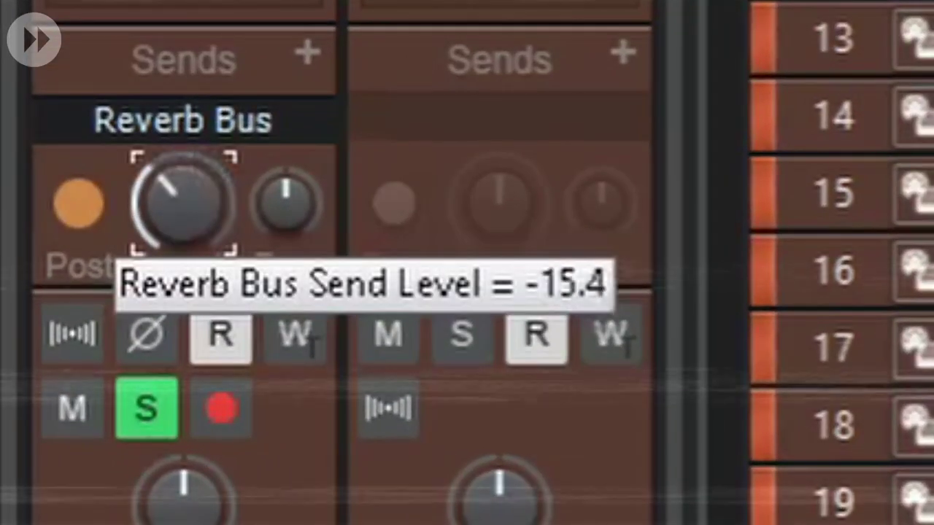
mouse_move(183, 197)
left_mouse_down()
mouse_move(183, 219)
mouse_move(177, 194)
left_mouse_up()
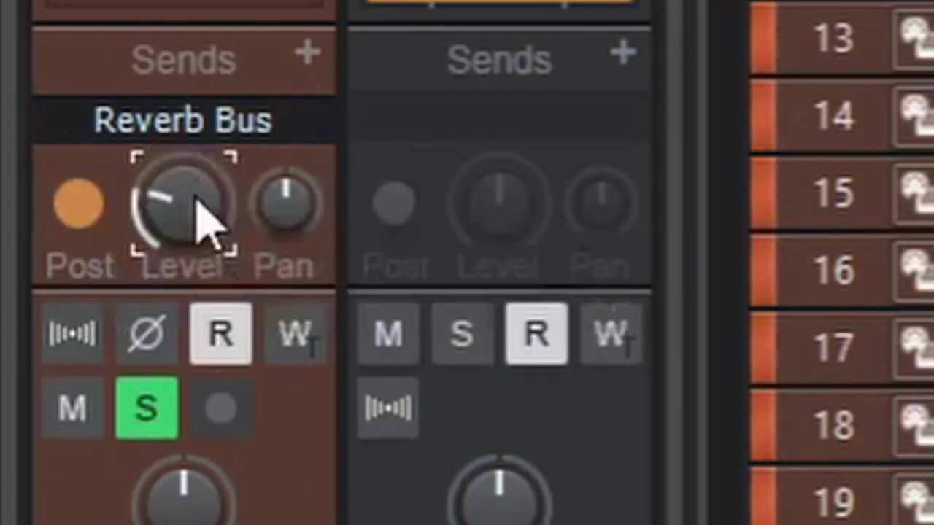
- Nudge the Reverb Bus send level, then raise the Sidechain compressor threshold to -42.7 dB
scroll(184, 208, "up", 5)
scroll(194, 219, "down", 5)
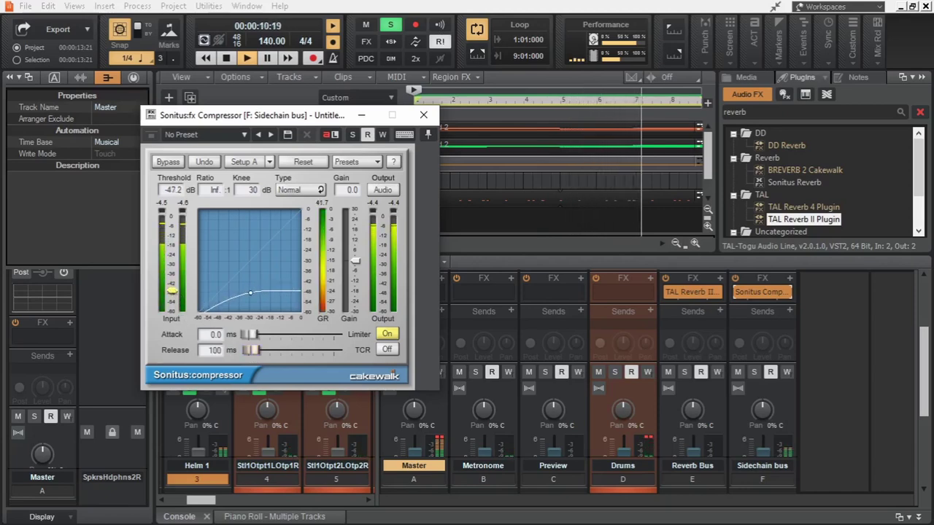
left_click_drag(171, 292, 172, 284)
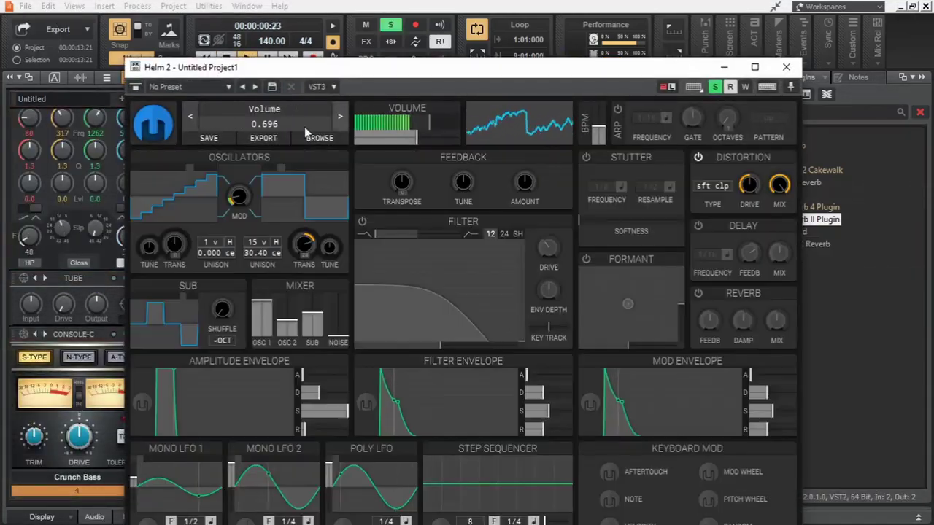
- Load the Bass > CM Diddly preset into Crunch Bass's Helm synth and close Helm
left_click(312, 137)
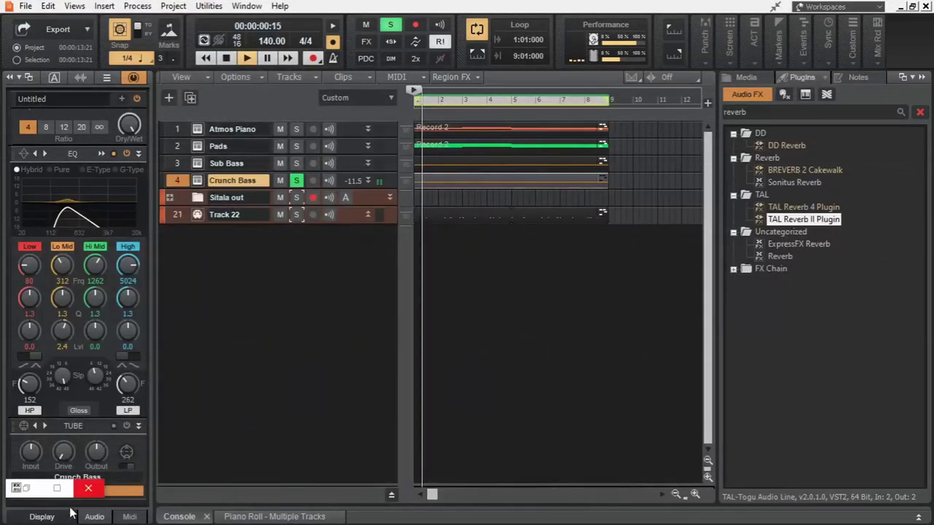
left_click(57, 489)
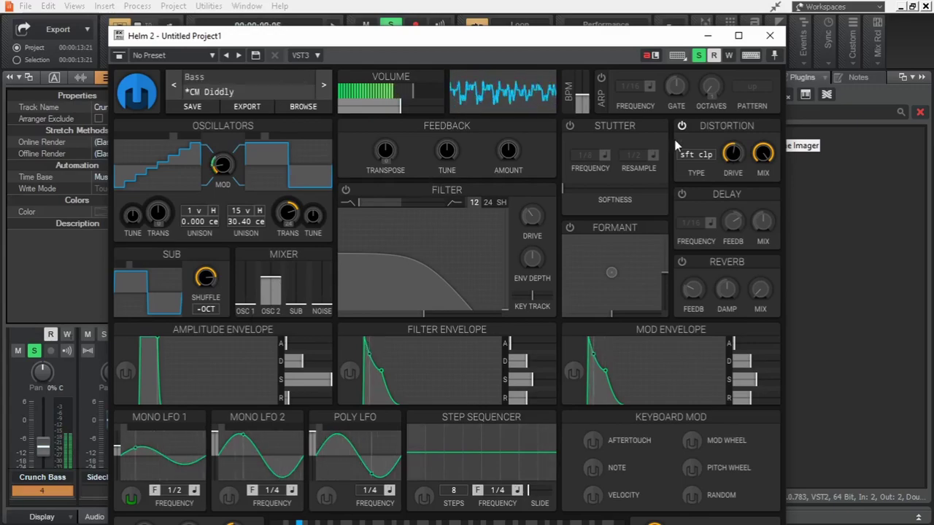
left_click(770, 37)
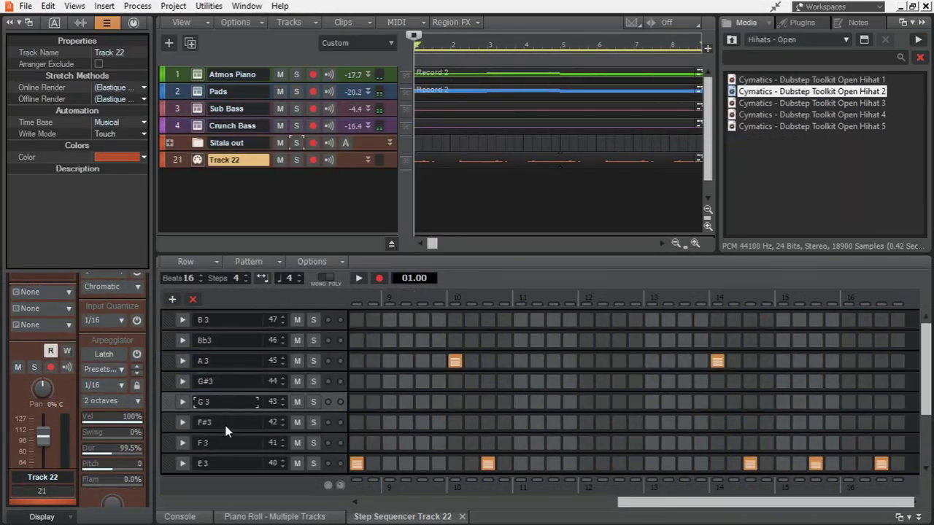
- Turn on extra F#3 hi-hat steps, including beat 3 and step 57, during playback
scroll(227, 431, "down", 3)
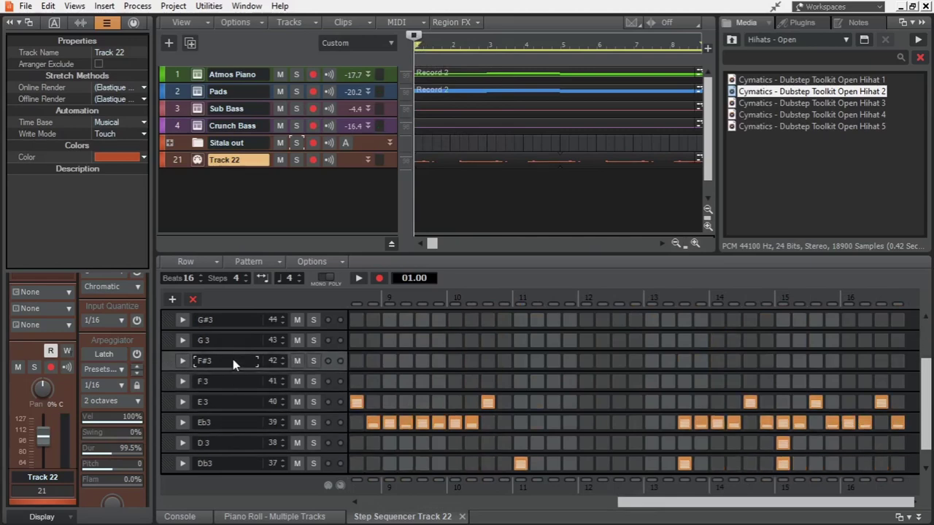
key("space")
left_click(487, 361)
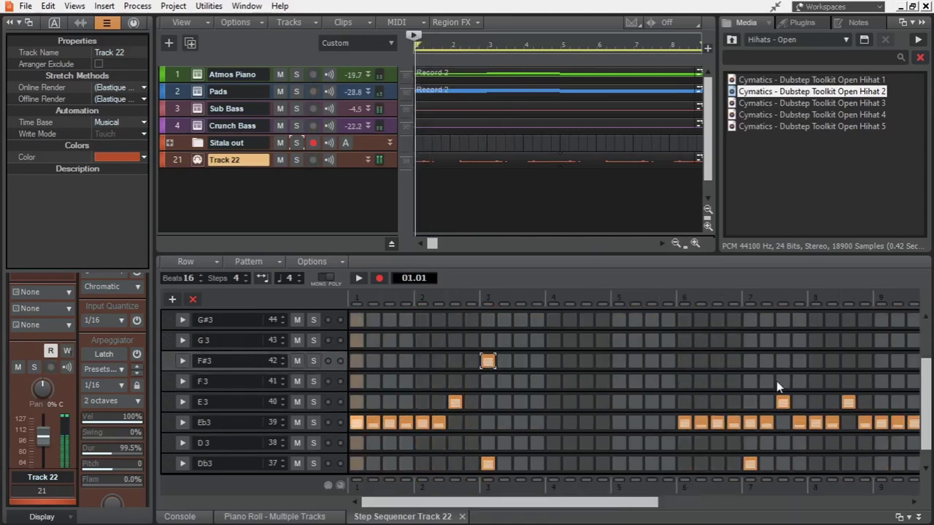
left_click(815, 361)
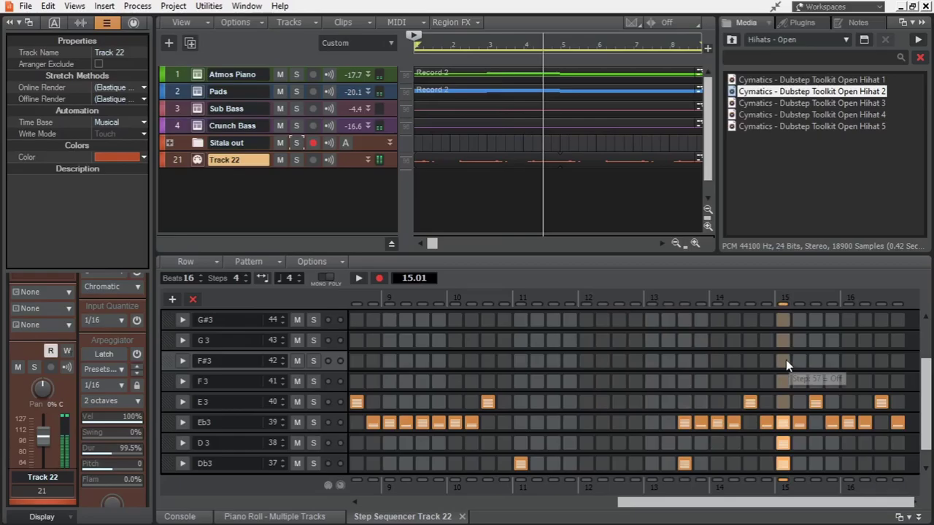
left_click(785, 360)
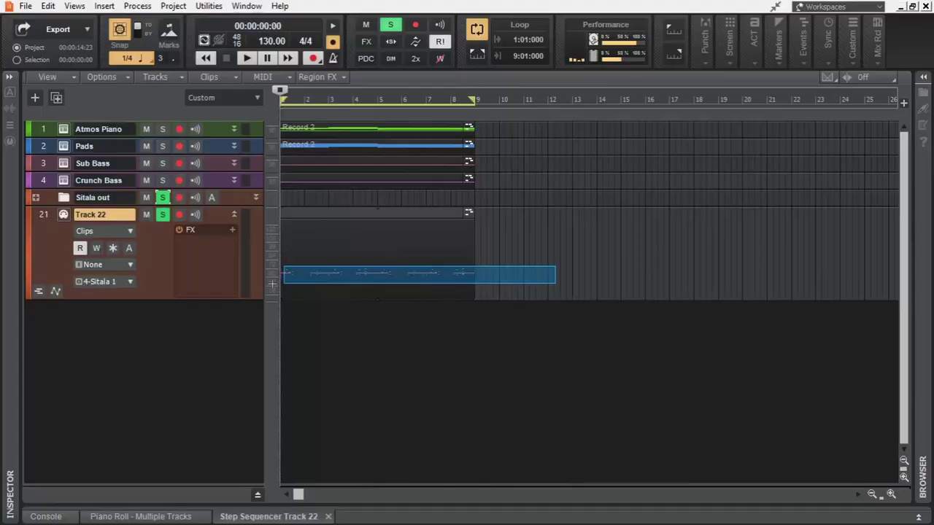
- Bounce the Track 22 step-sequencer pattern to a regular clip and play it back
right_click(373, 254)
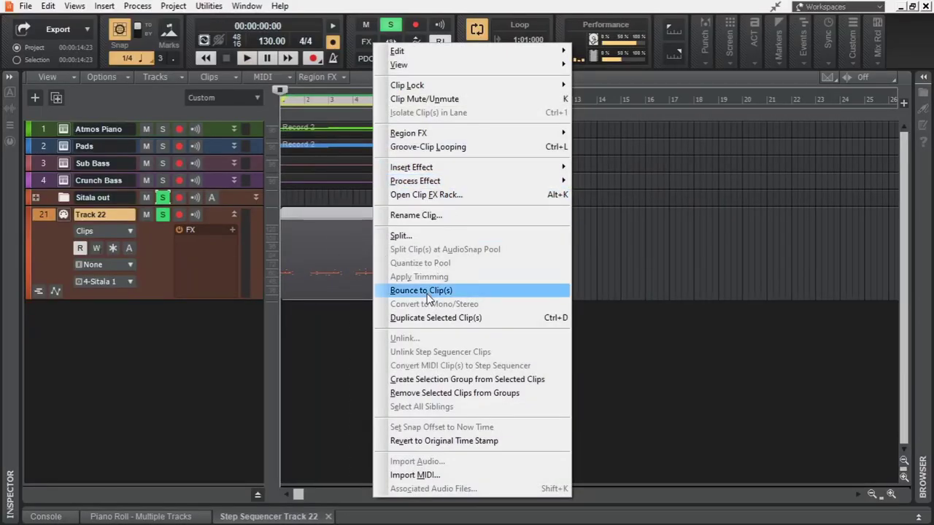
left_click(426, 290)
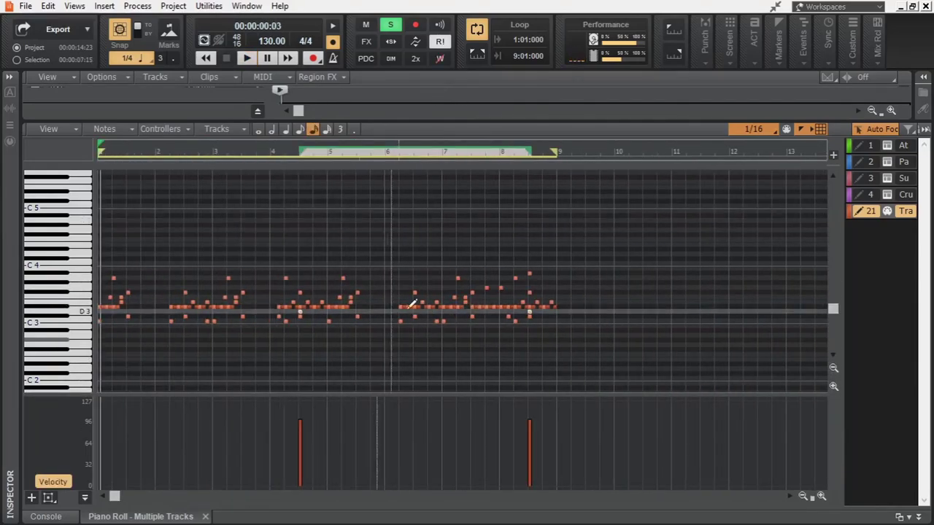
key("space")
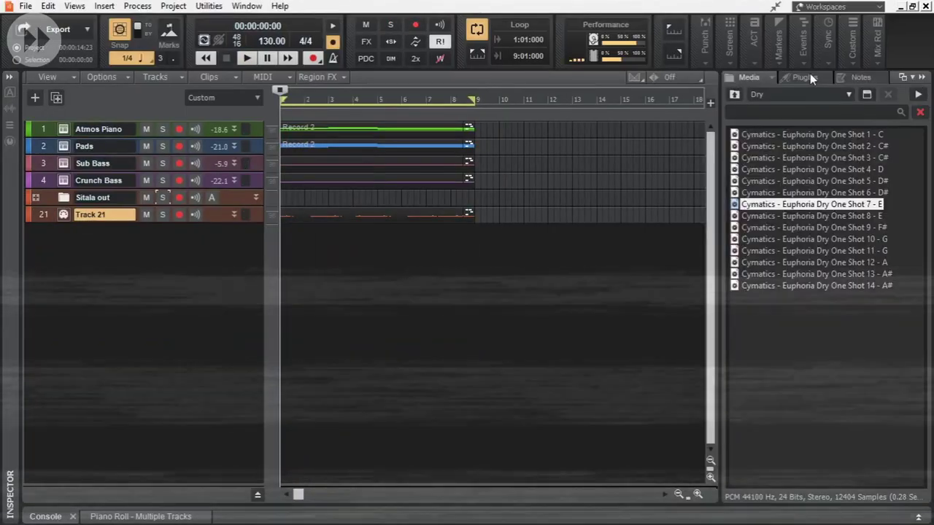
- Insert the TX16Wx sampler from the tx16 instrument search as a new track
left_click(804, 76)
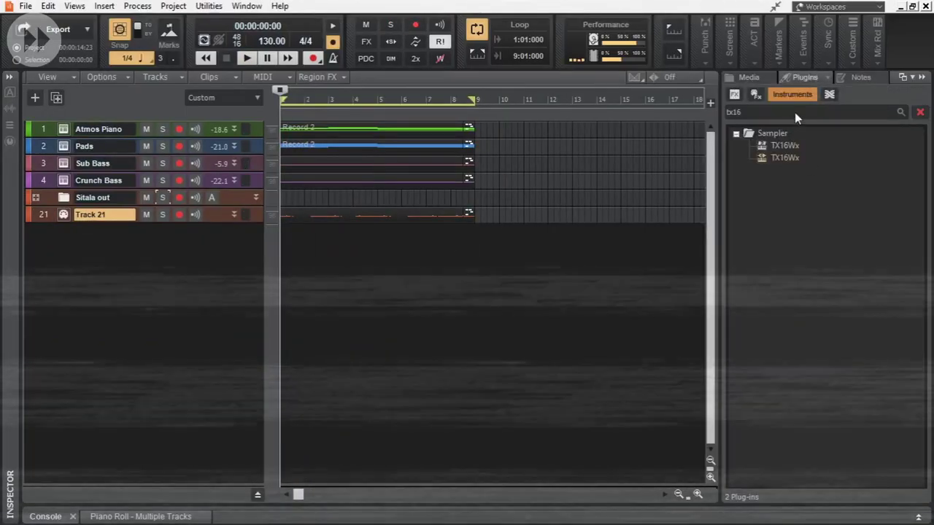
double_click(787, 157)
left_click(590, 141)
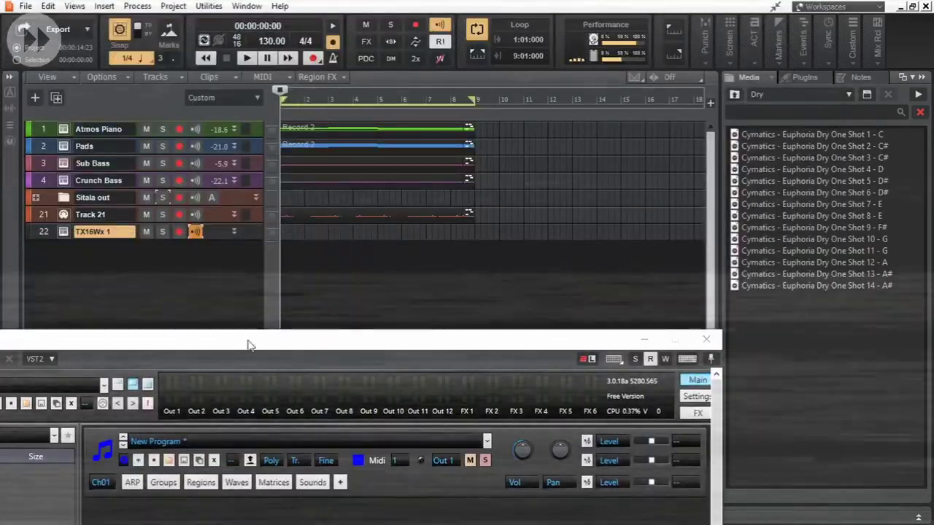
left_click_drag(292, 273, 292, 37)
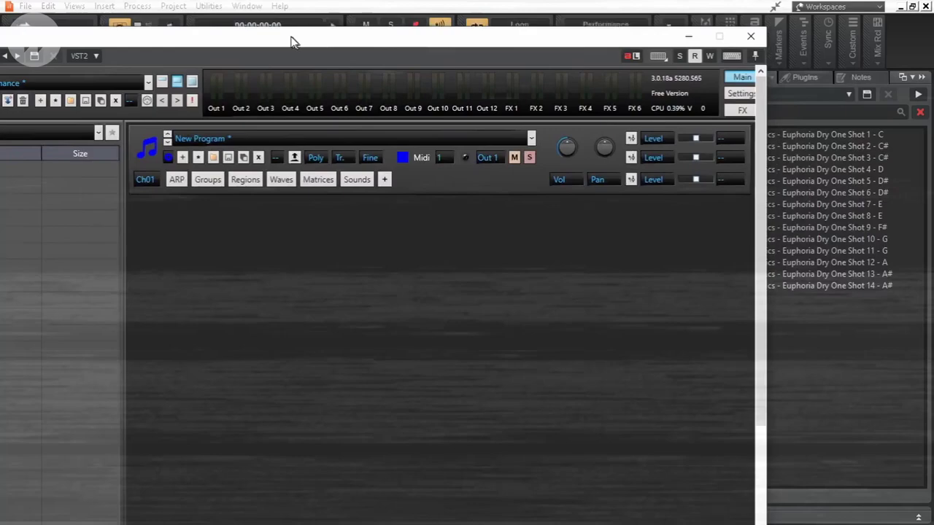
- Map the Euphoria One Shot 1 - C sample as a C2 octave region with root C2
left_click(160, 170)
left_click(803, 126)
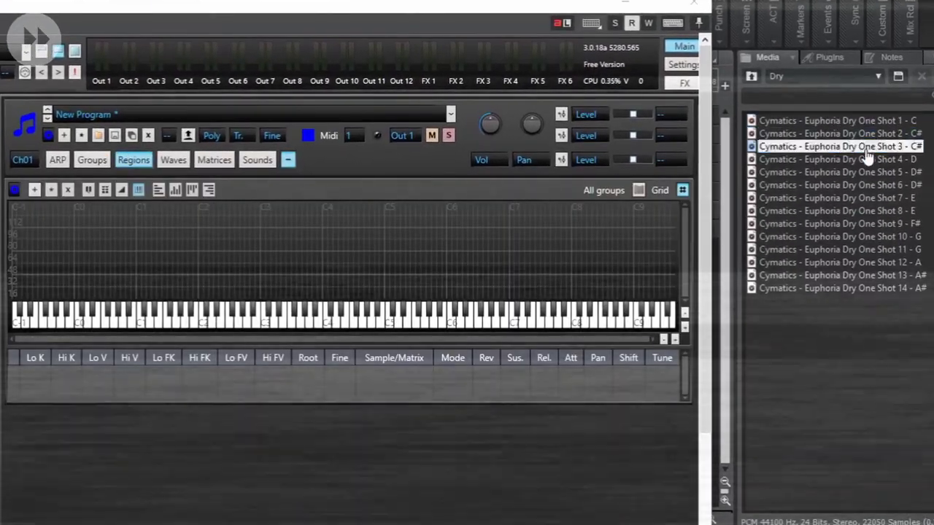
left_click_drag(868, 128, 142, 337)
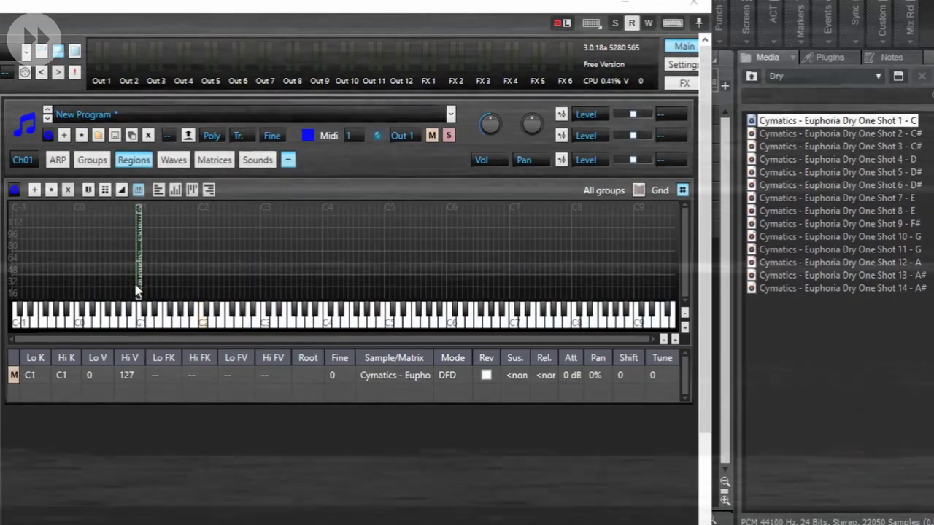
left_click_drag(140, 285, 250, 287)
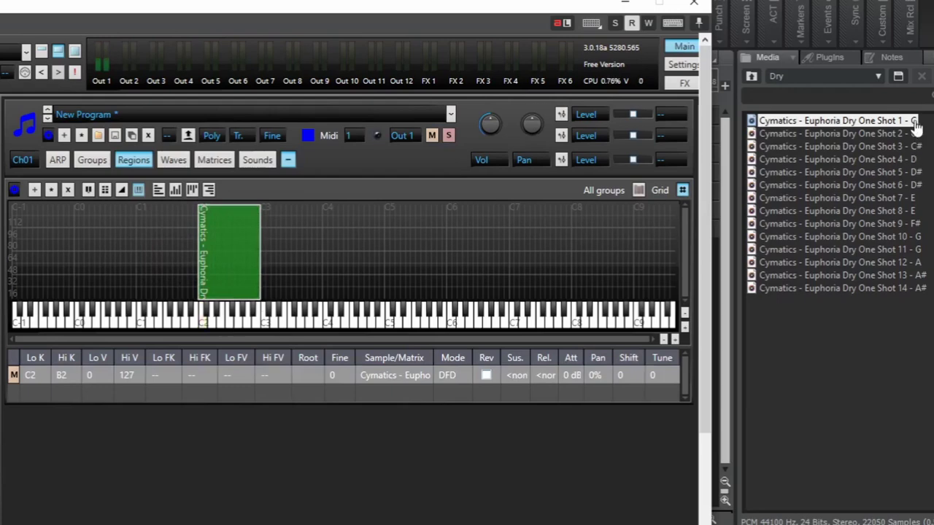
left_click(312, 375)
left_click(312, 376)
left_click_drag(21, 308, 184, 312)
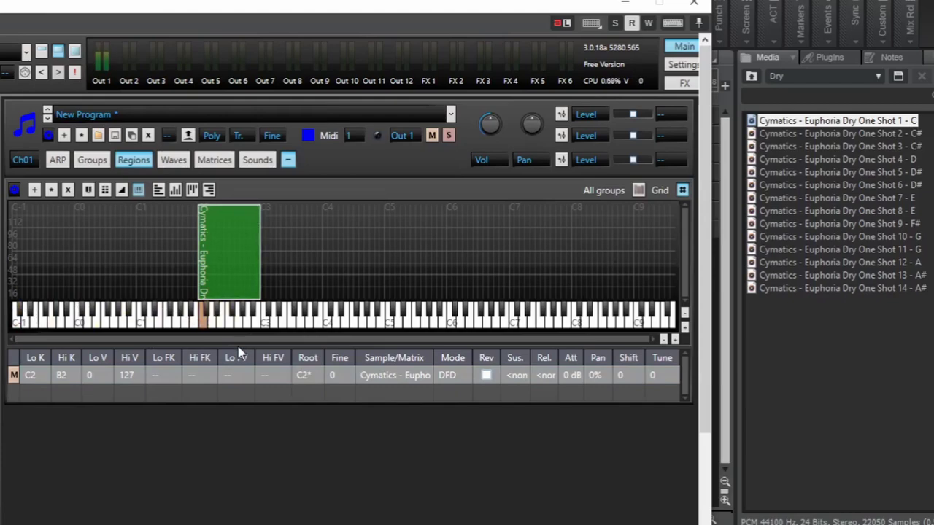
- Add more Euphoria one-shots as regions at C3, C4, C5, and One Shot 14 - A# at C6
left_click_drag(839, 146, 291, 314)
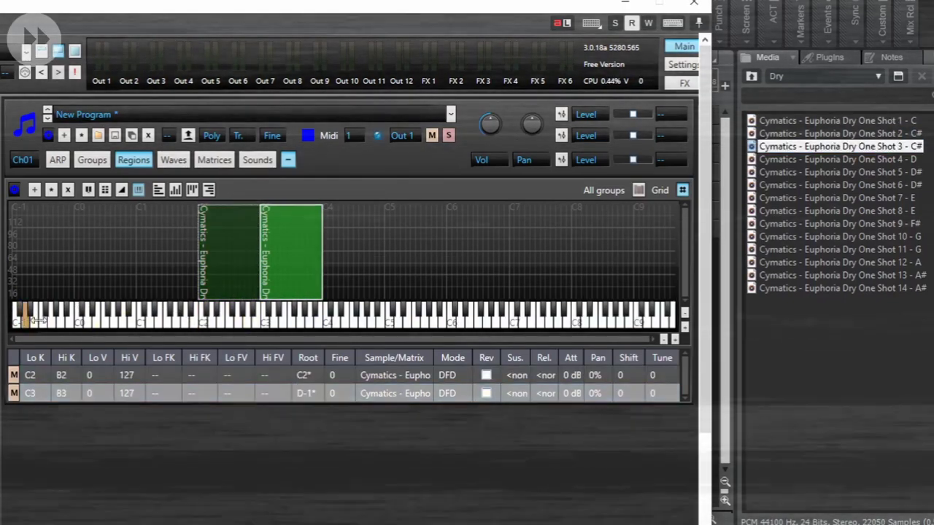
left_click_drag(839, 172, 82, 315)
left_click_drag(839, 211, 292, 401)
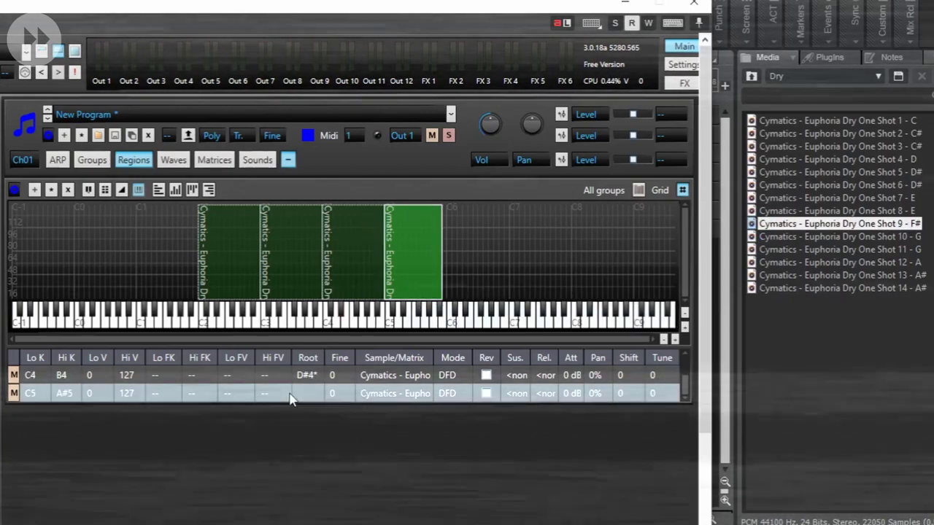
left_click(903, 289)
left_click_drag(903, 289, 454, 288)
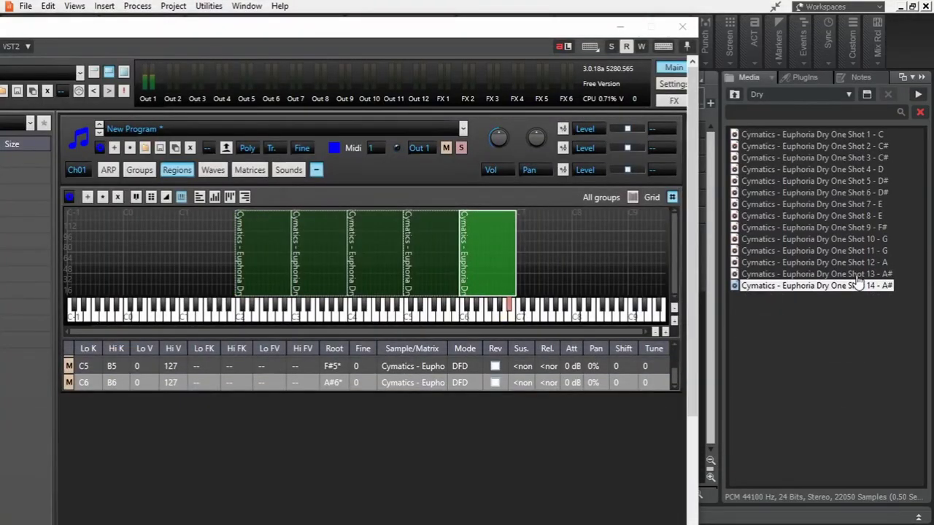
- Add One Shot 13 - A# to the TX16Wx keymap, confirming the already-loaded prompt
left_click_drag(858, 275, 494, 267)
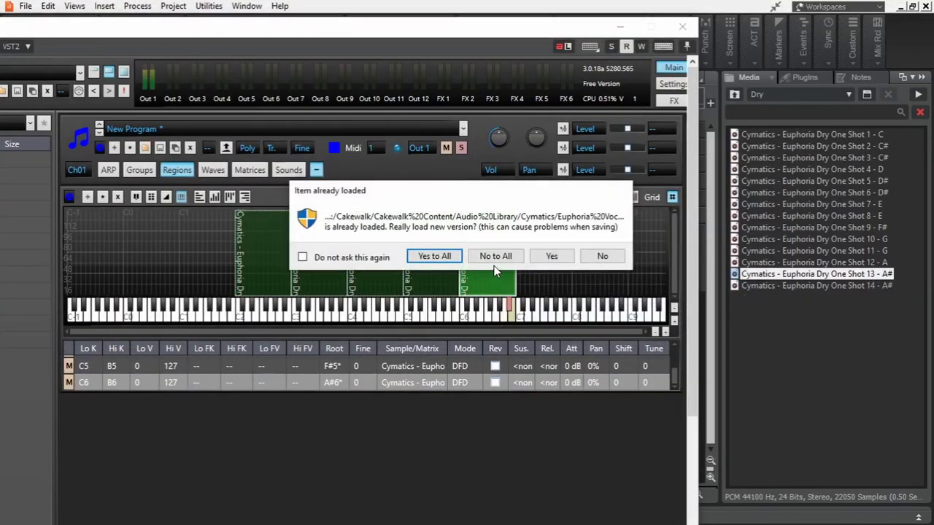
left_click(552, 257)
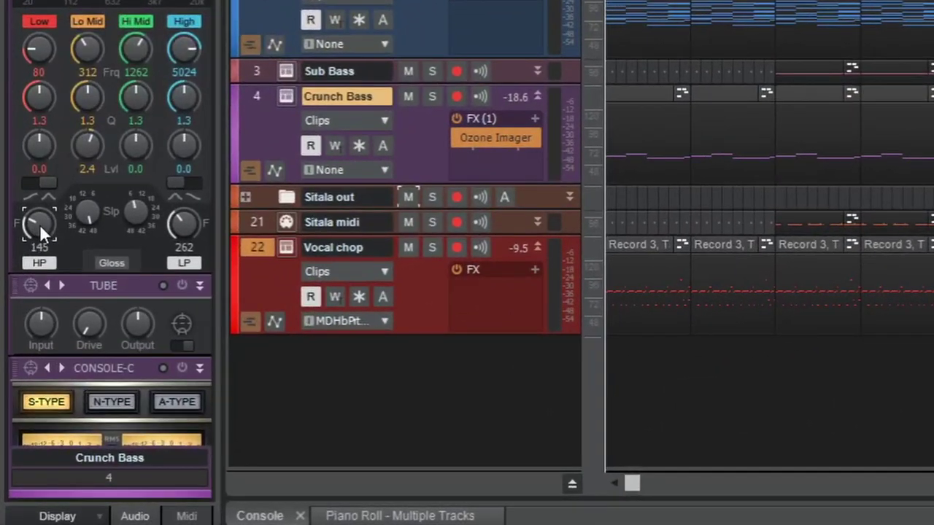
- Snapshot the Crunch Bass EQ high-pass frequency as automation and show its automation lane
right_click(40, 228)
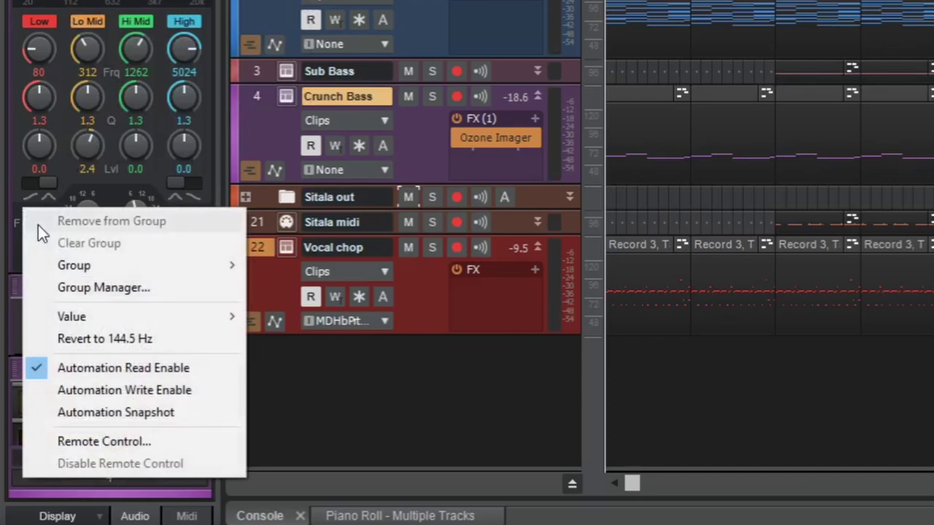
left_click(189, 413)
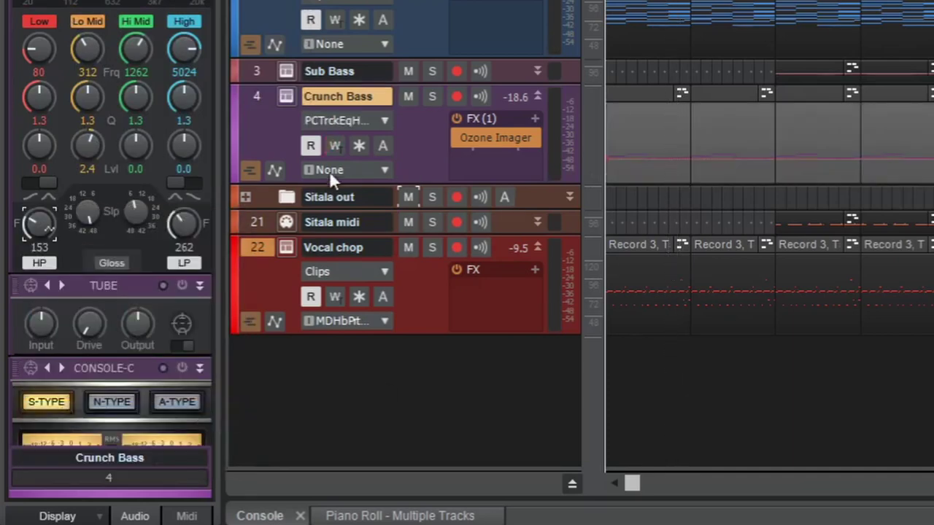
left_click(274, 170)
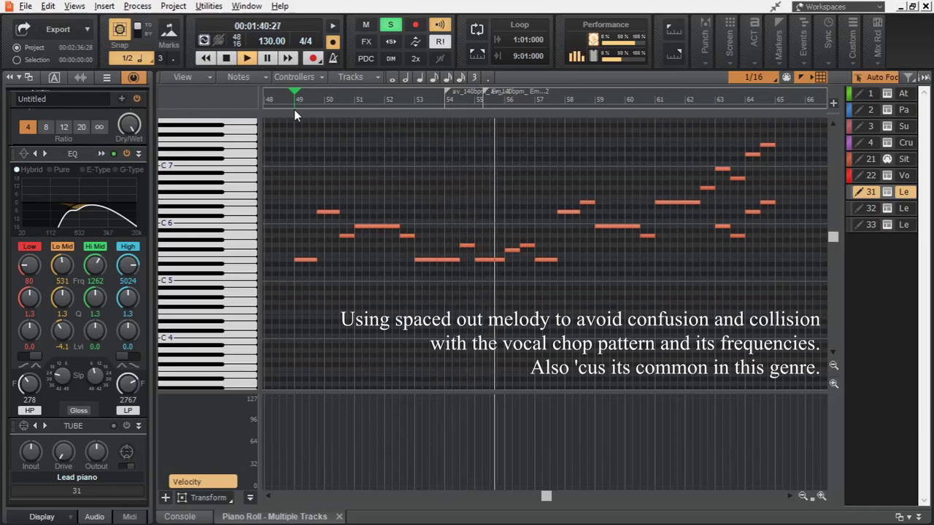
- Play through the Lead pad and Lead string melodies in the Piano Roll
key("space")
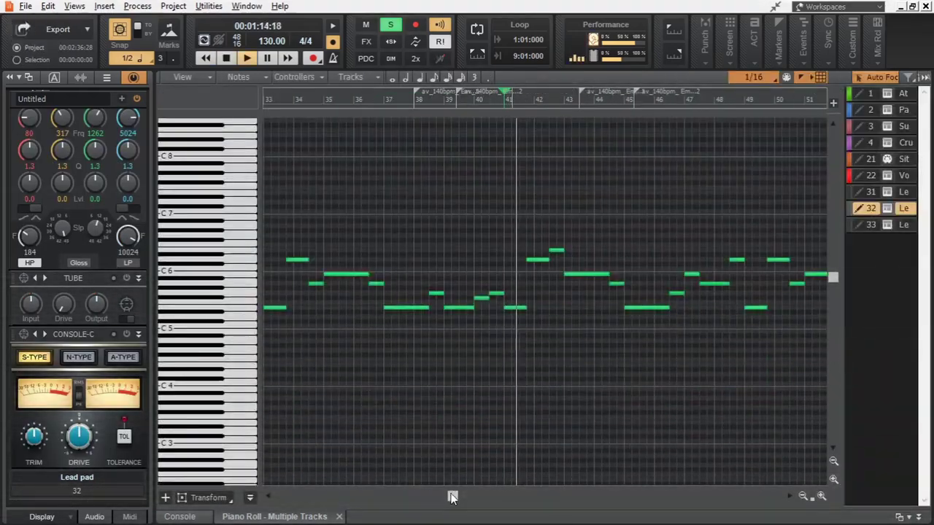
left_click_drag(453, 498, 491, 504)
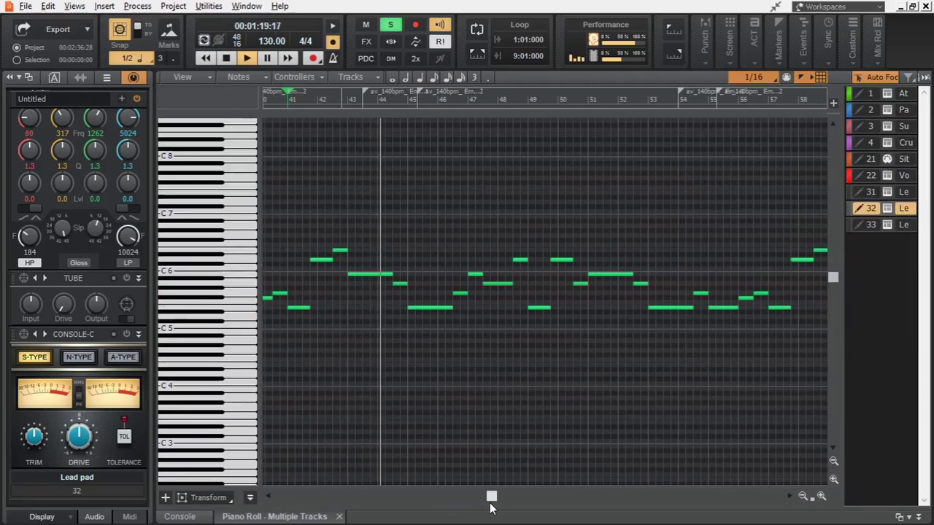
left_click_drag(491, 508, 493, 509)
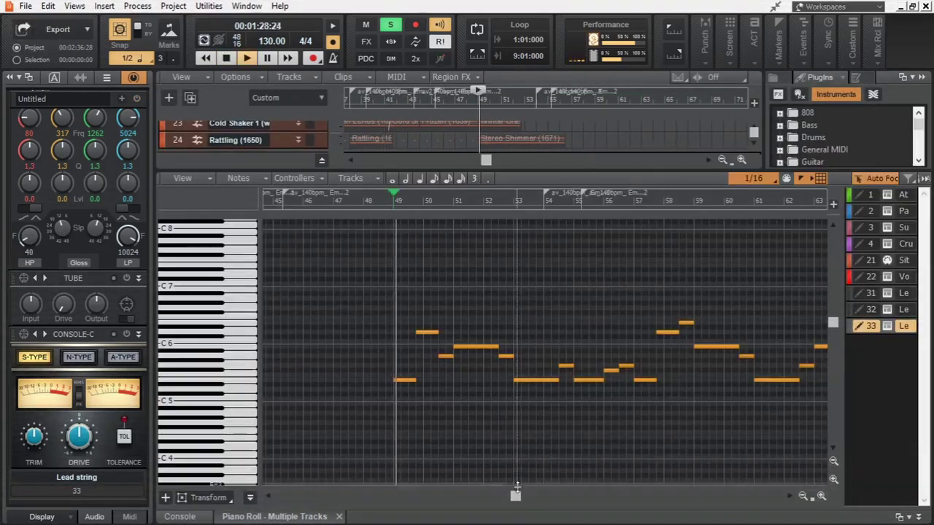
left_click_drag(515, 496, 521, 496)
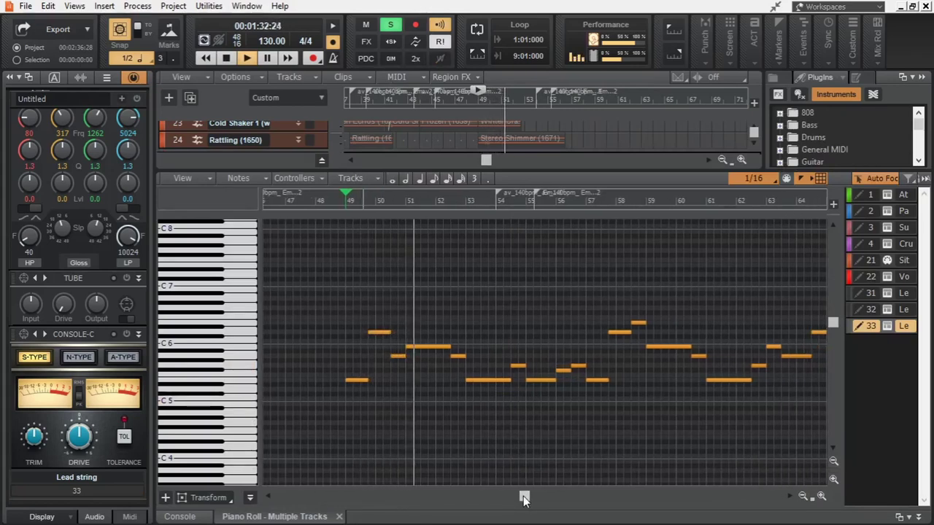
- Stop playback, hide the Piano Roll, and check the Lead string, Lead pad and Lead piano tracks
key("space")
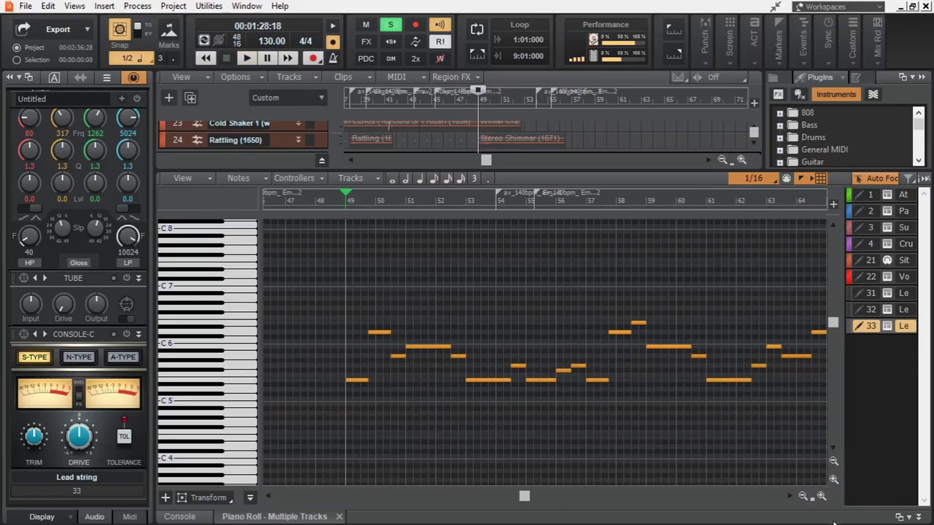
left_click(918, 516)
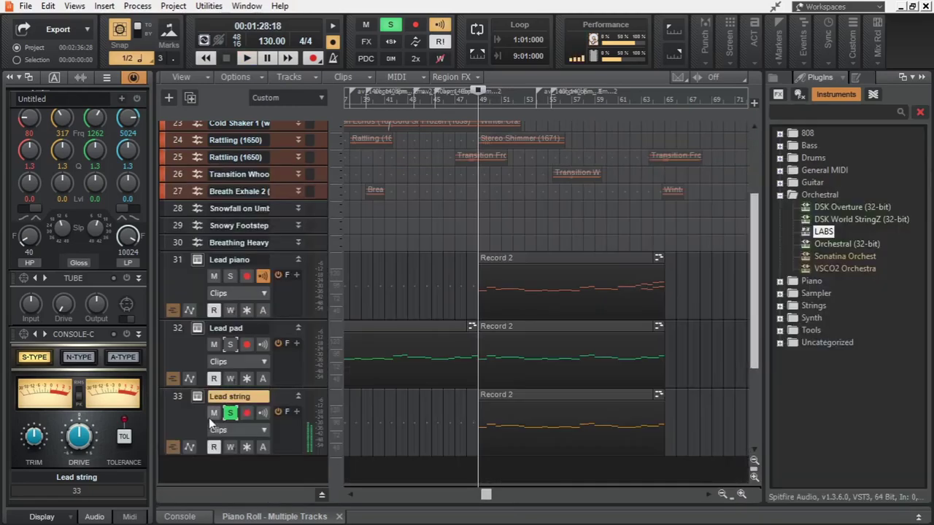
left_click(179, 396)
left_click(106, 76)
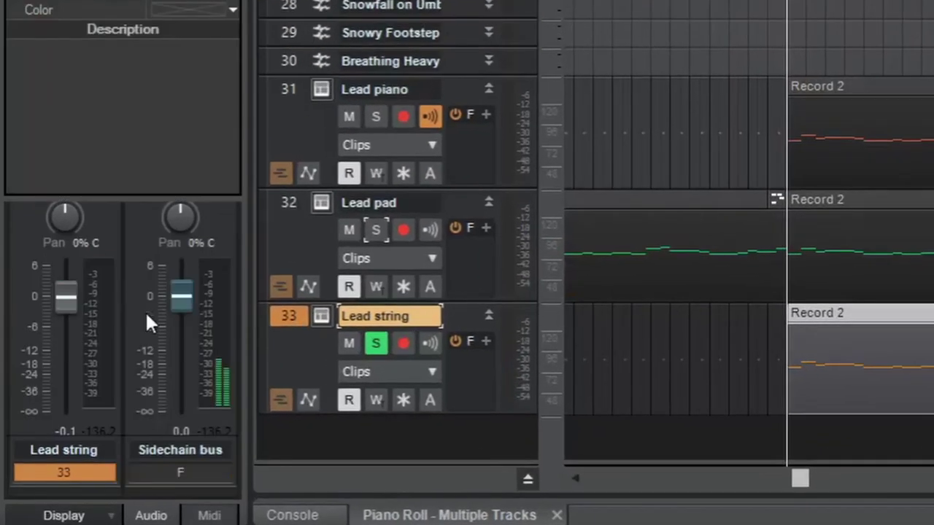
scroll(121, 274, "down", 3)
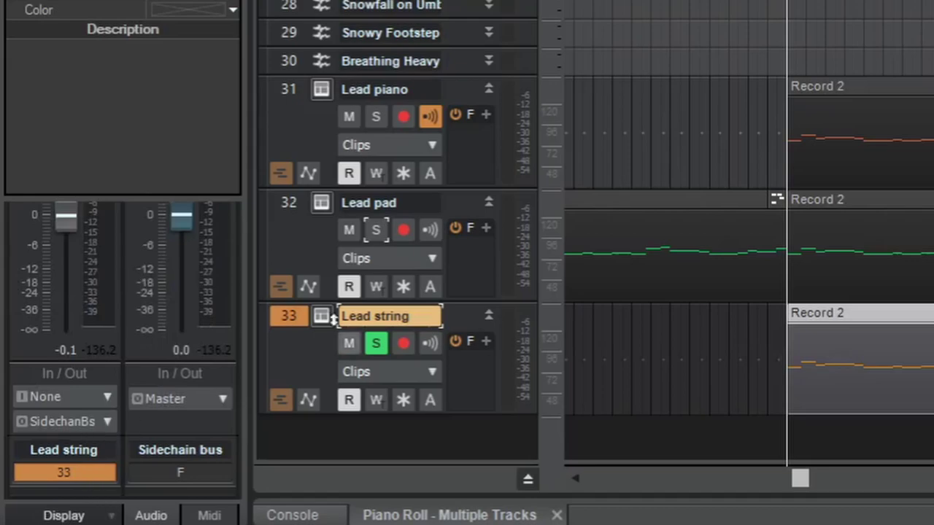
left_click(294, 199)
left_click(311, 98)
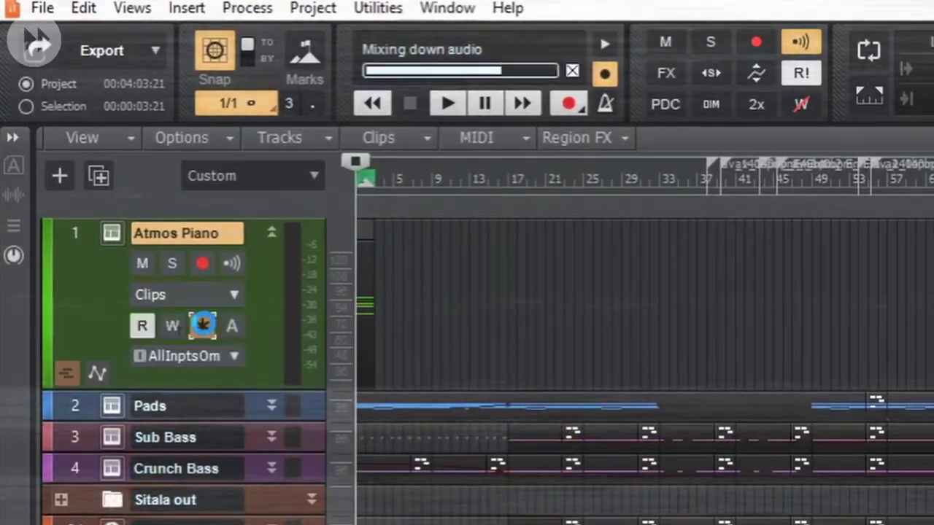
- Bounce Atmos Piano to audio Track 1, reverse the clip, then solo and play it
right_click(92, 163)
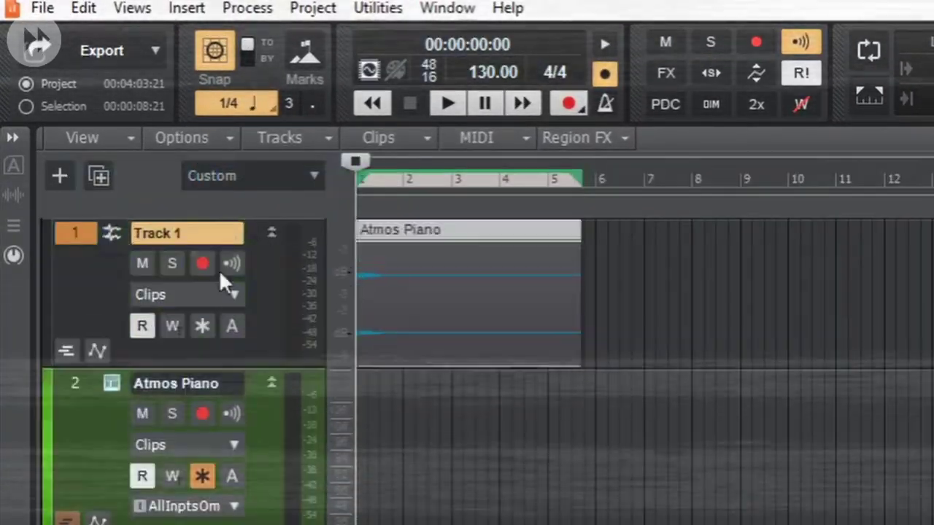
key("ctrl+s")
left_click(248, 8)
mouse_move(269, 37)
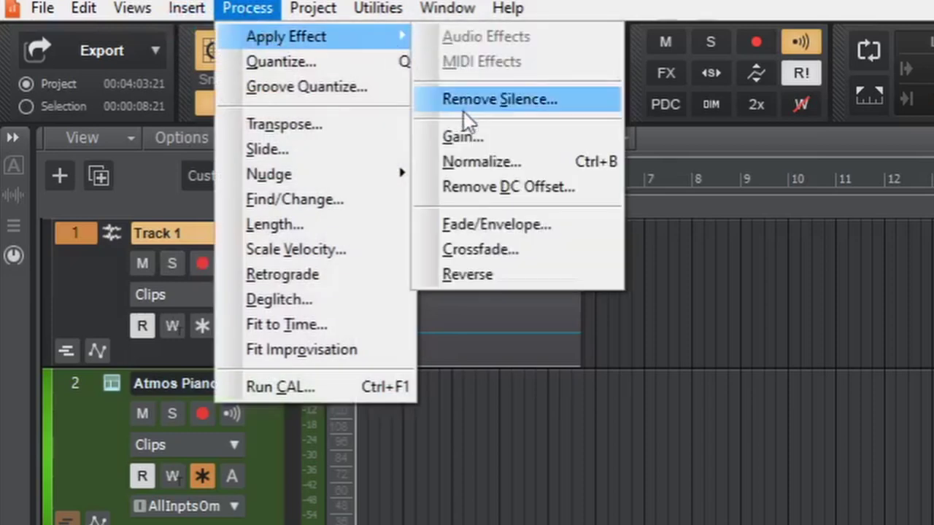
left_click(456, 274)
left_click(442, 180)
key("space")
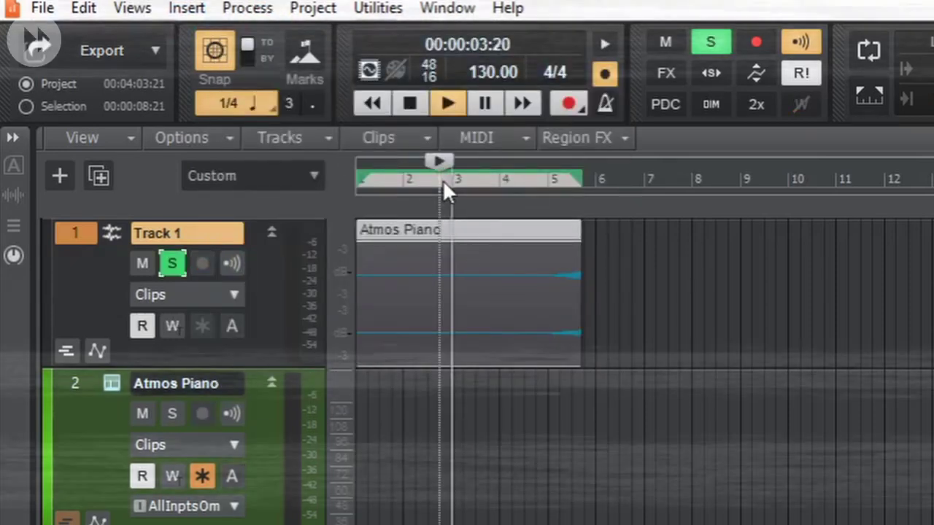